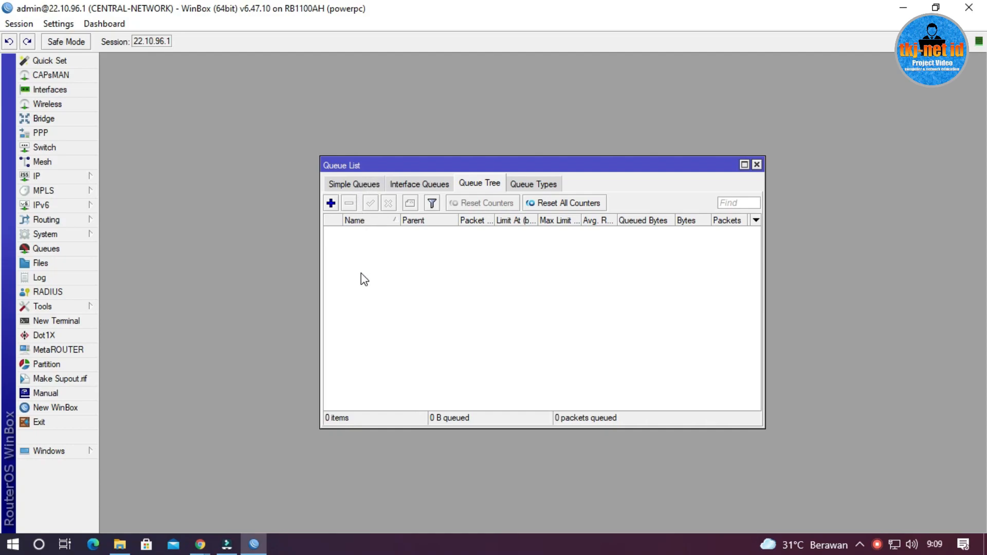
- Look through the simple queues, queue tree and queue types in the queue list, ending on the queue tree
left_click(341, 185)
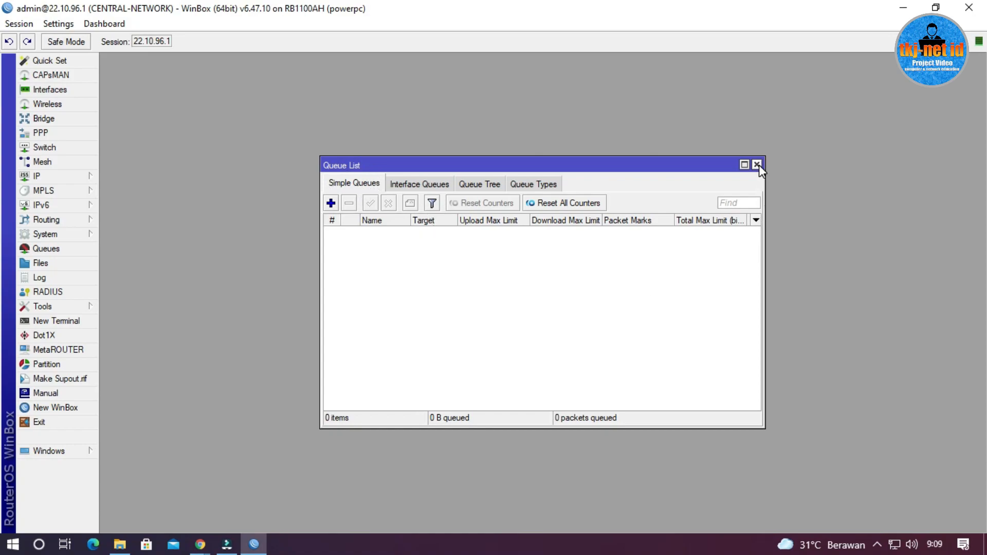
left_click(496, 190)
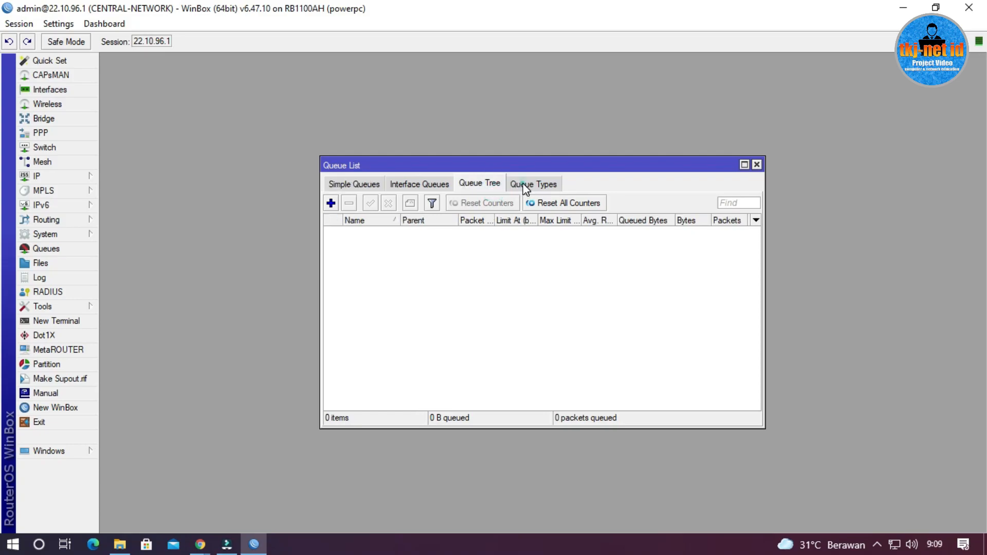
left_click(545, 184)
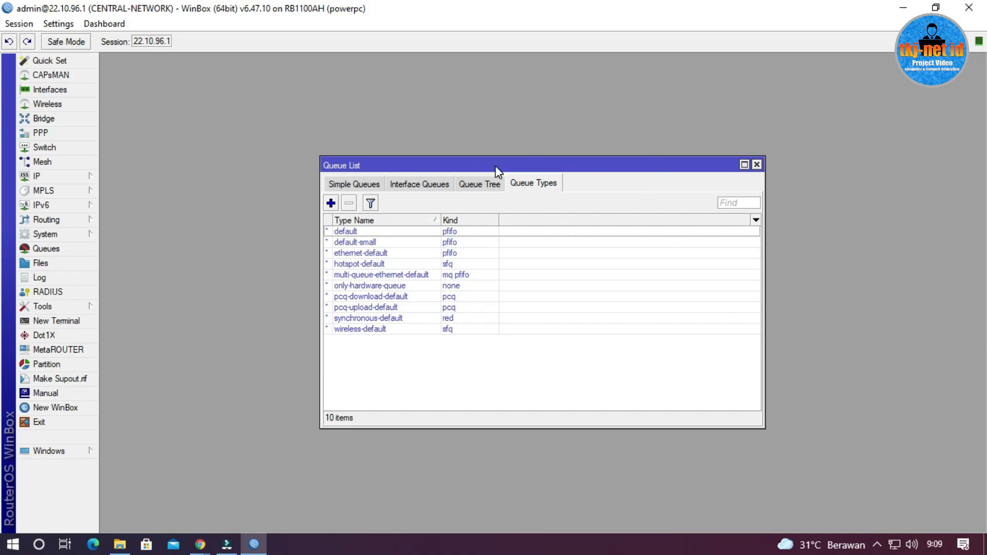
left_click(486, 183)
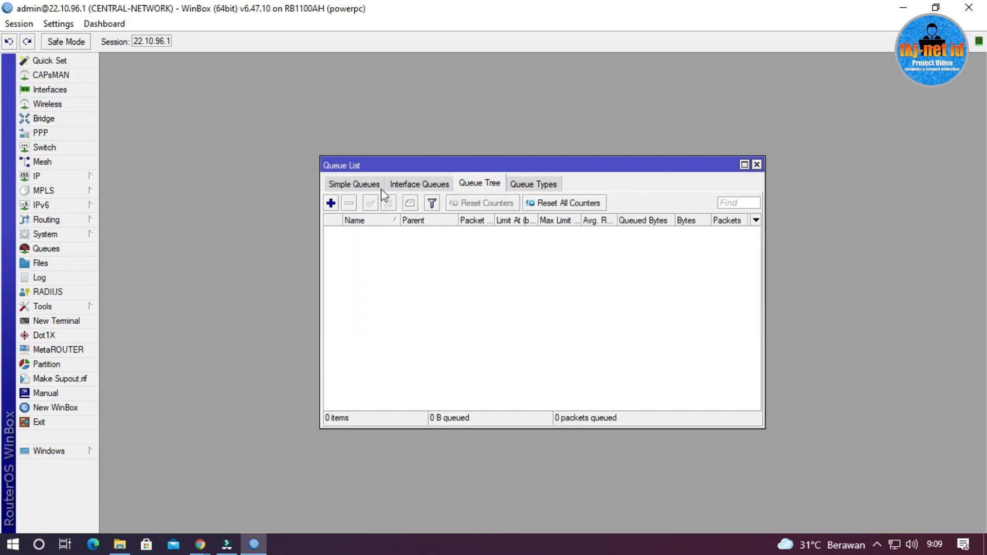
- Open the firewall's mangle rules and move that window up so the queue list stays reachable behind it
left_click(70, 175)
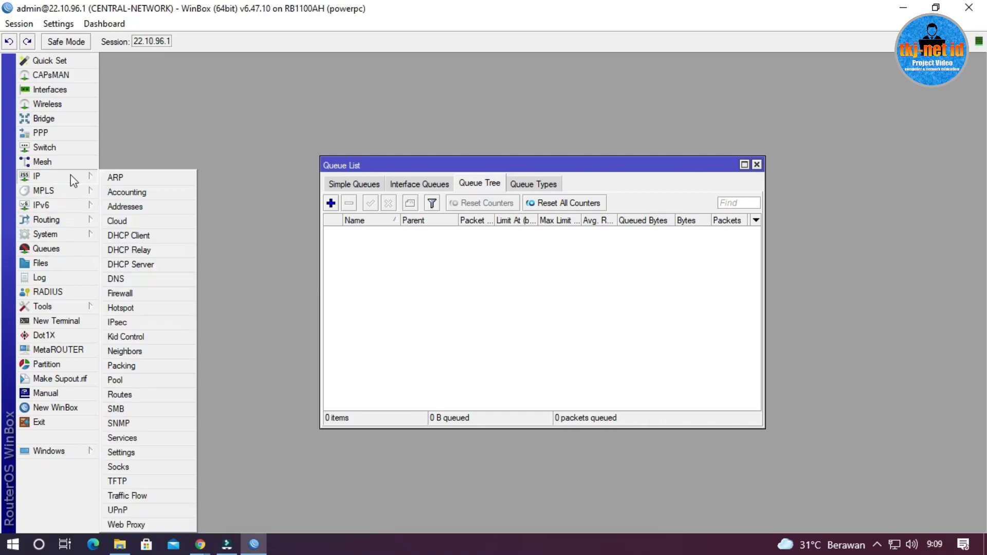
left_click(143, 292)
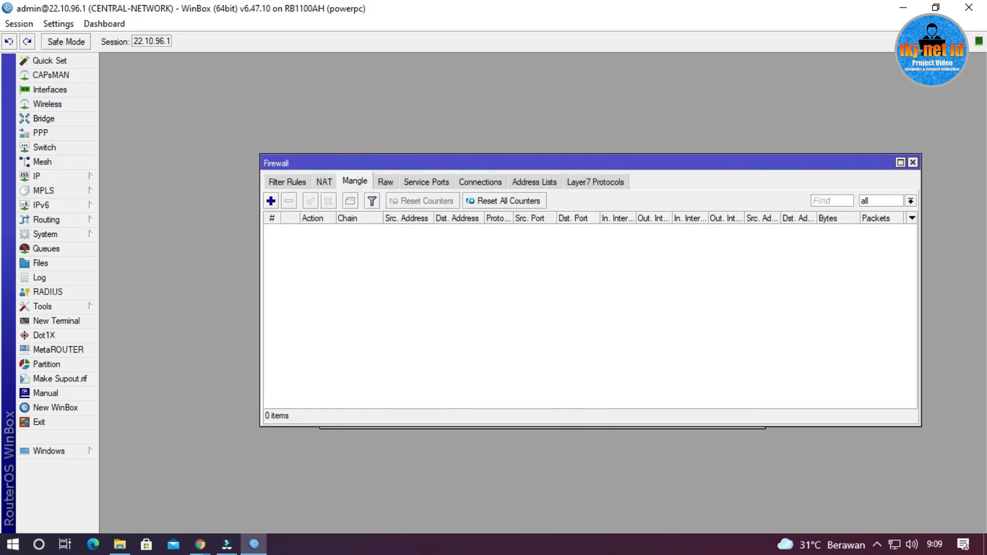
key("alt+Tab")
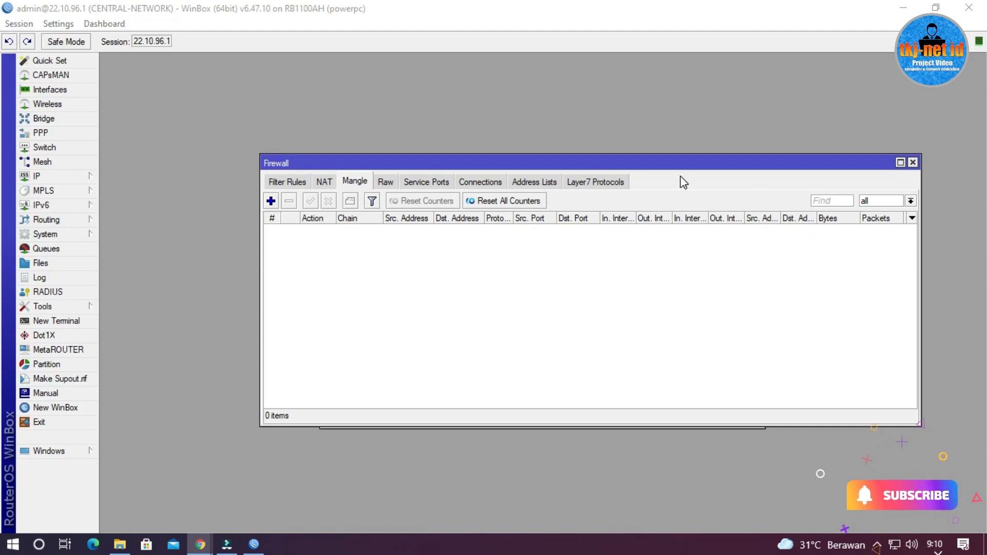
left_click_drag(673, 170, 657, 101)
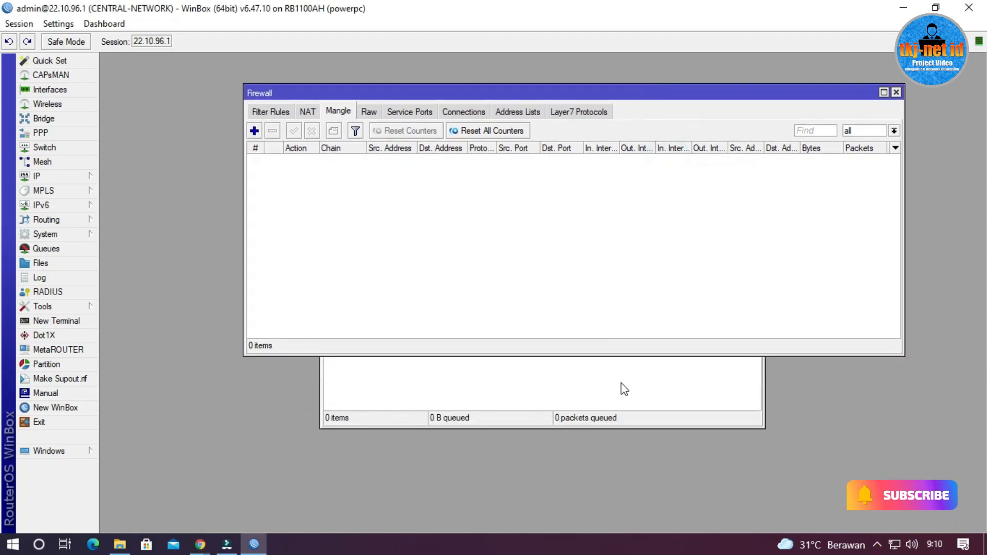
left_click(633, 393)
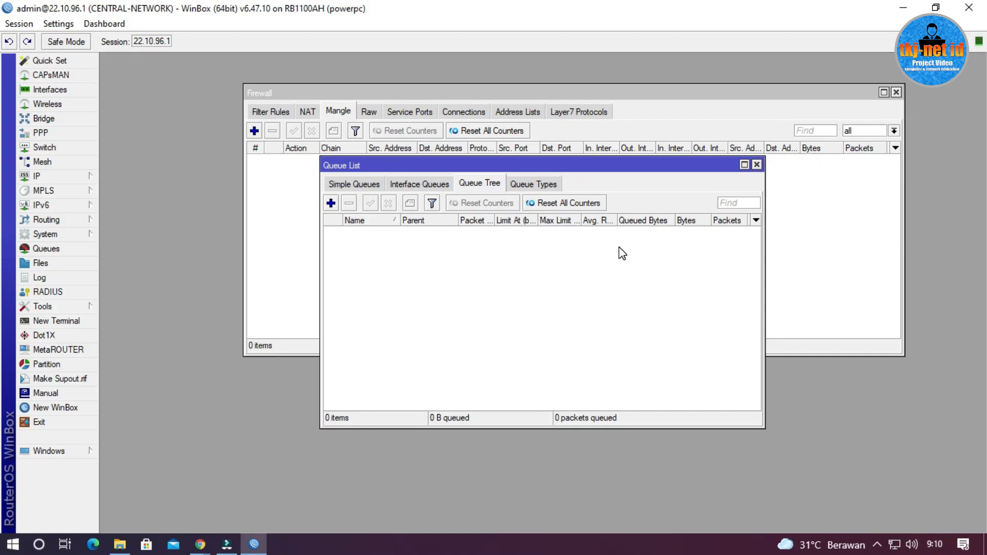
left_click(673, 111)
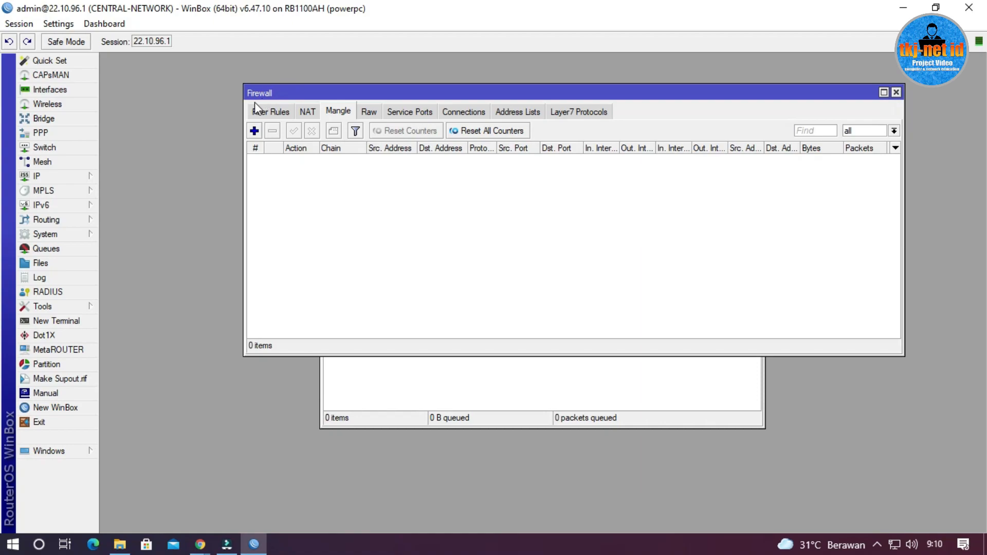
- Create a new firewall mangle rule with its chain set to forward
left_click(73, 180)
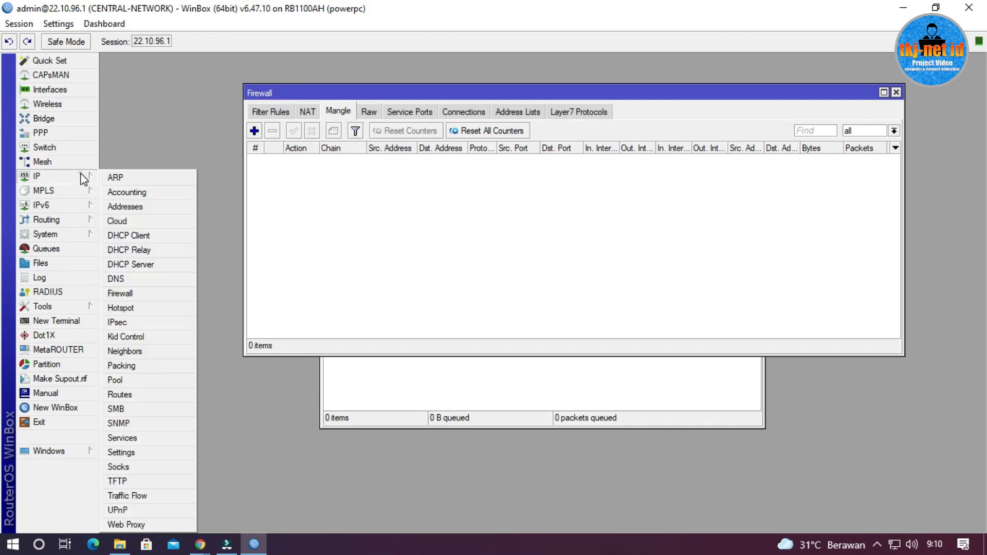
left_click(142, 294)
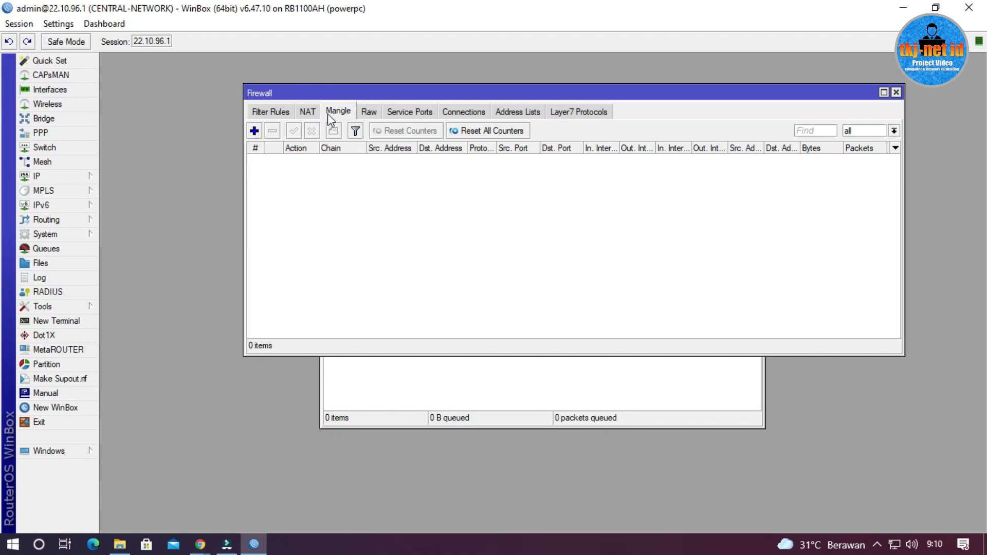
left_click(254, 130)
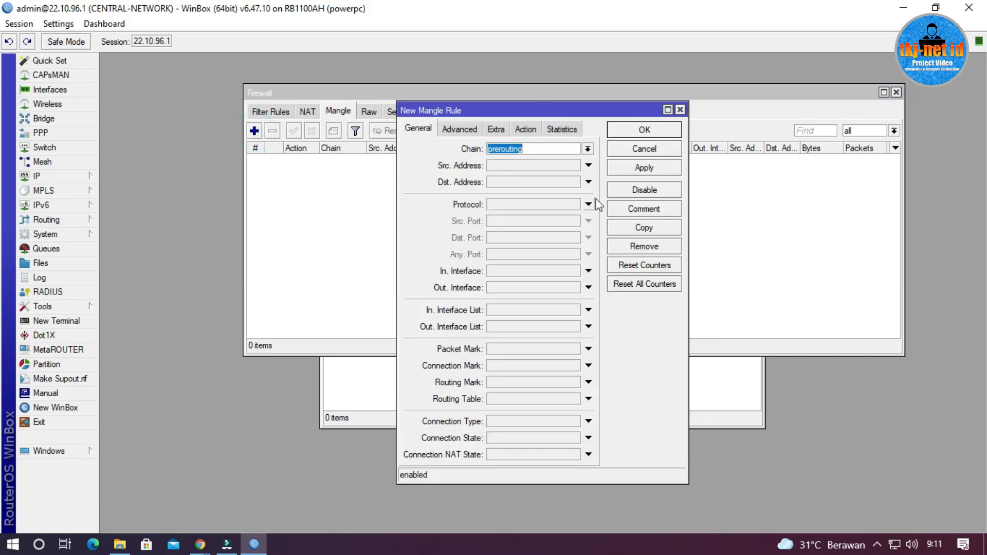
left_click(588, 149)
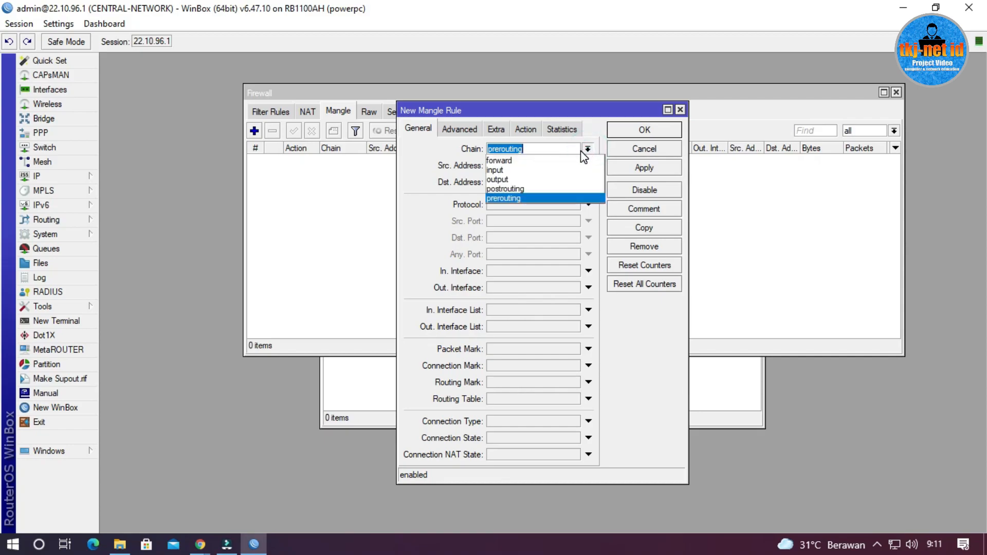
left_click(548, 161)
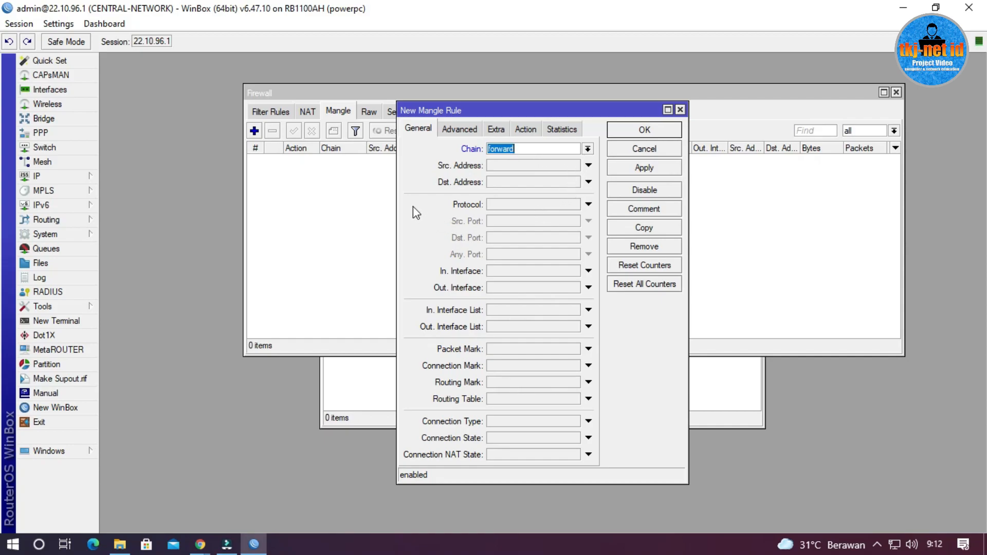
- Open the IP address list beside the new mangle rule and select the ether10-local entry to check its network
left_click(45, 175)
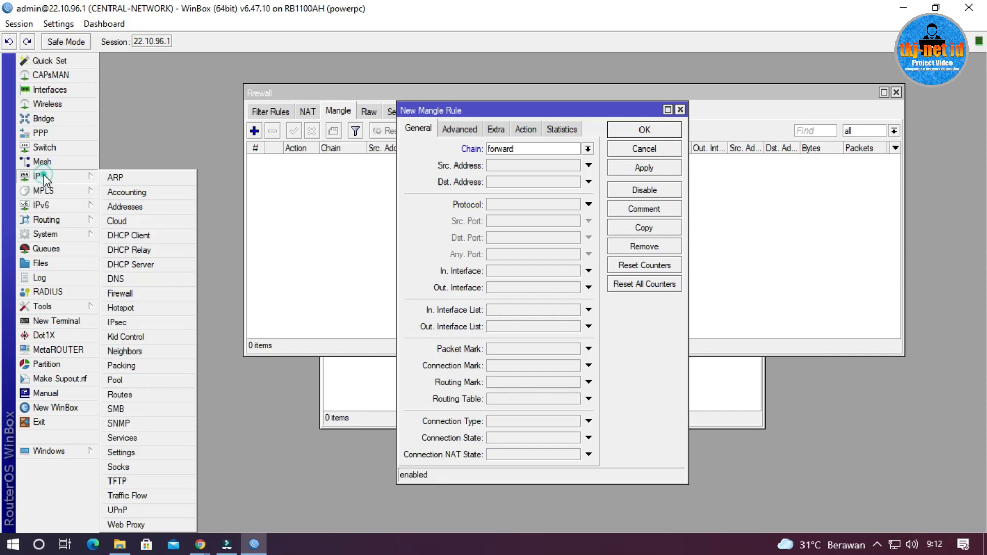
left_click(153, 207)
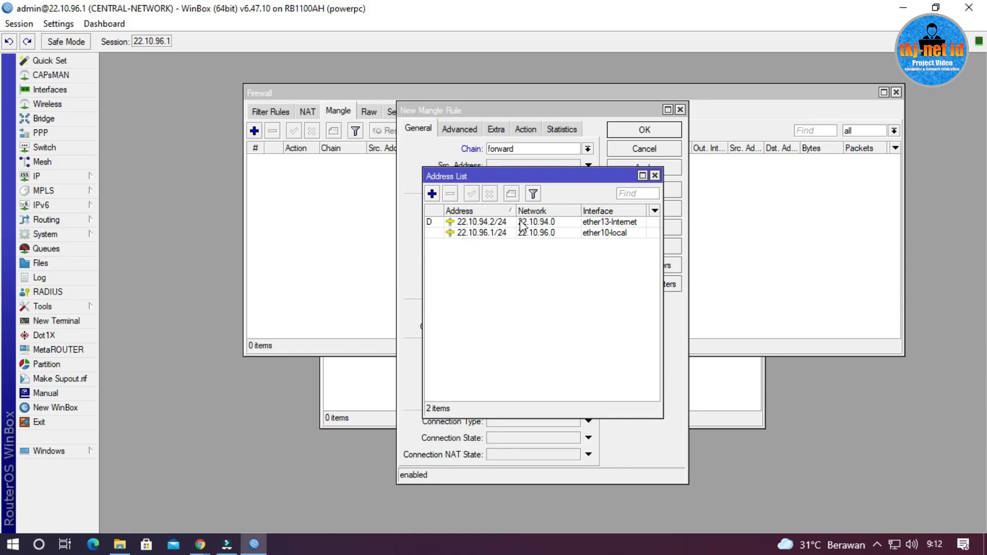
left_click_drag(531, 179, 790, 155)
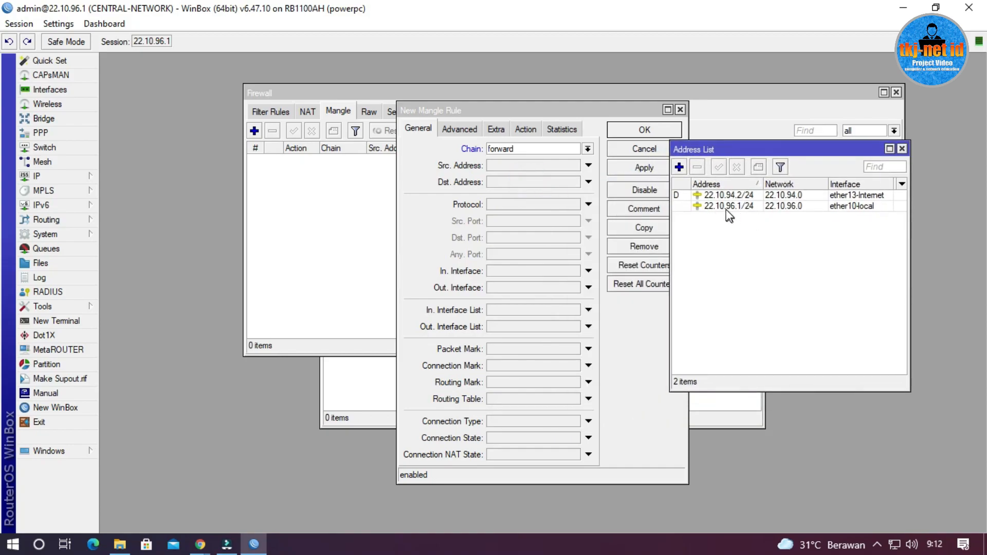
left_click(727, 210)
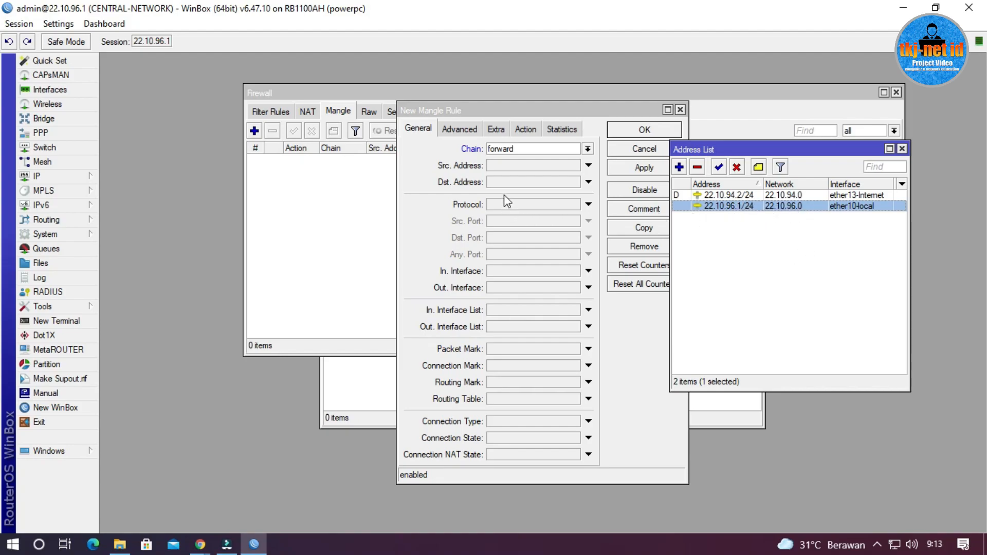
- Set the new mangle rule's destination address to 22.10.96.0/24
left_click(529, 183)
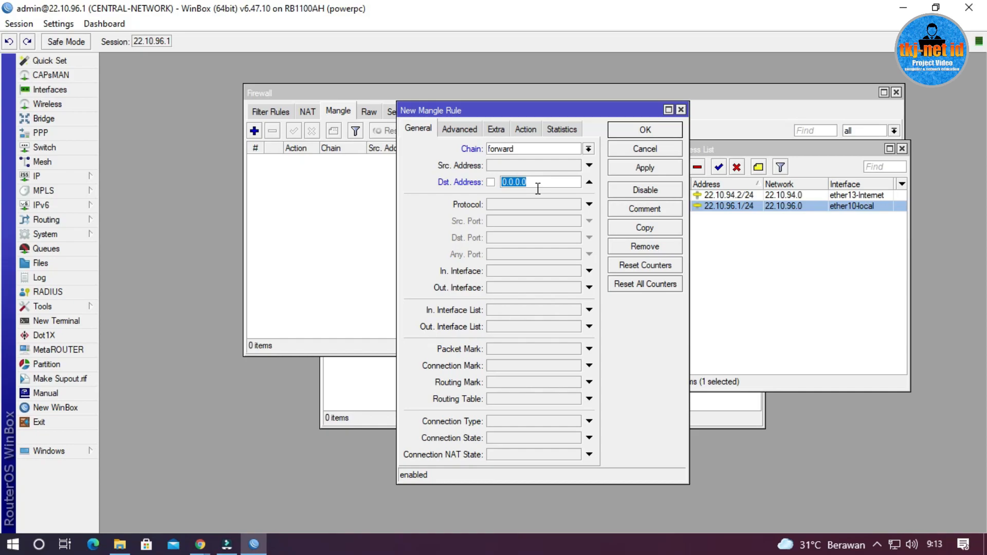
type("22.10.96.0/24")
left_click_drag(546, 110, 449, 96)
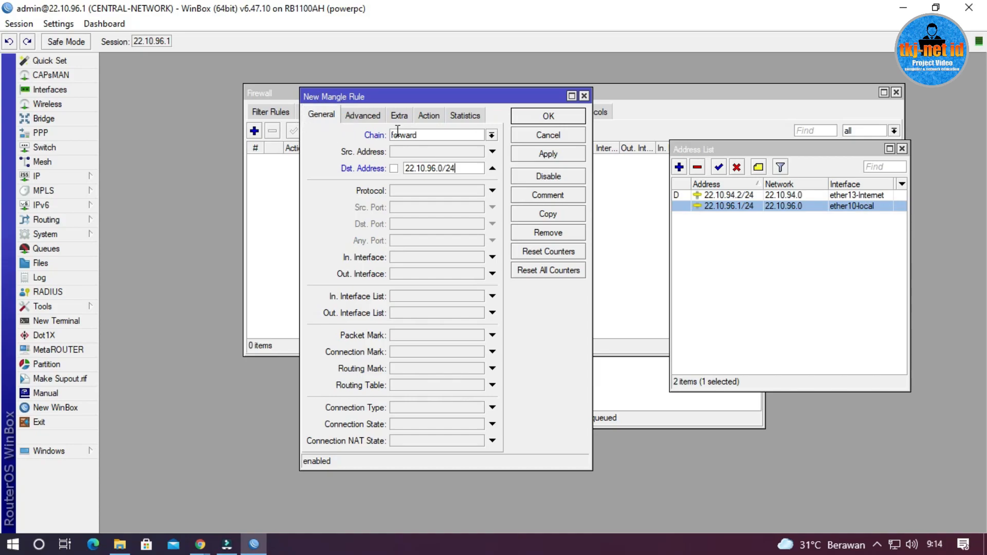
- Set the rule's action to mark packet, with Int_Download as the new packet mark
left_click(435, 117)
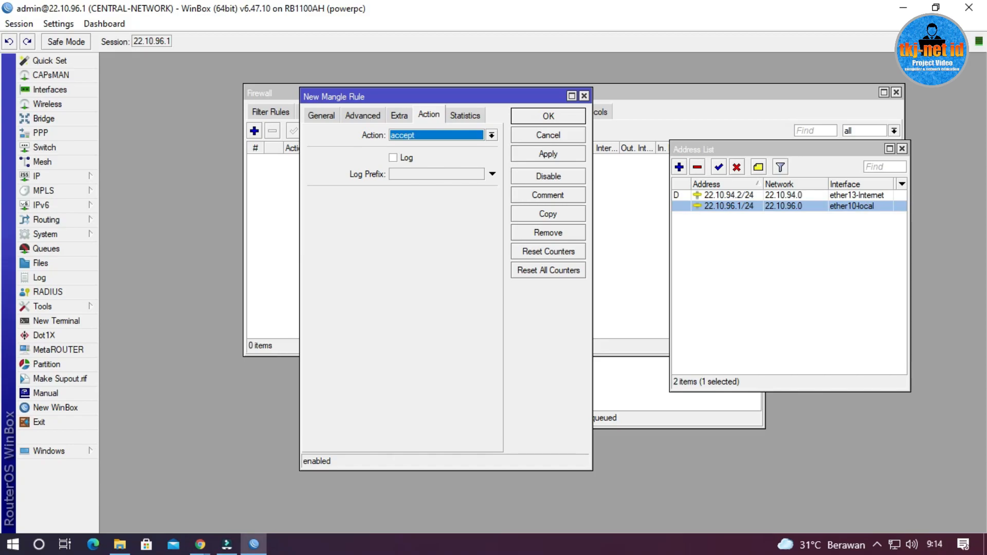
left_click(492, 136)
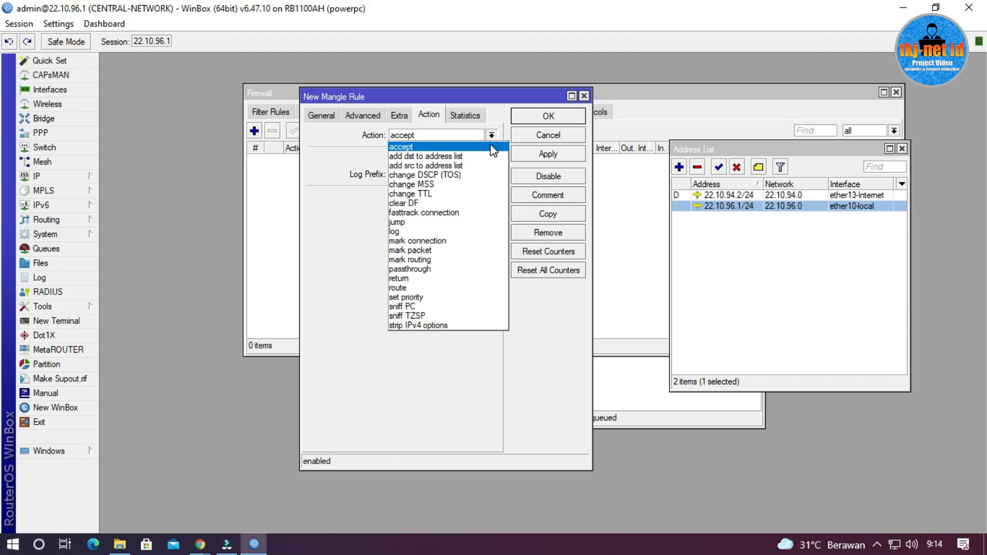
left_click(476, 250)
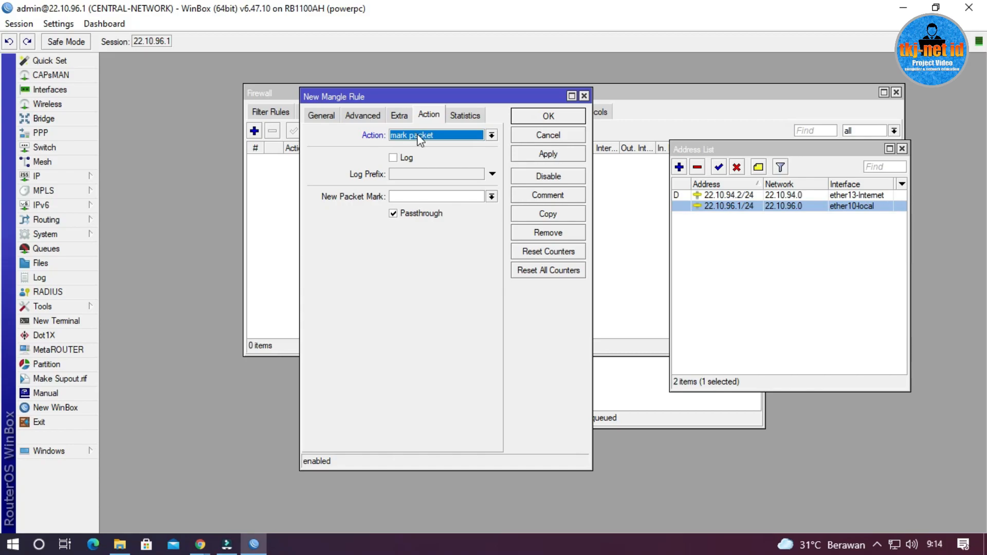
left_click(437, 196)
left_click(490, 197)
left_click(452, 197)
left_click(446, 197)
left_click(424, 195)
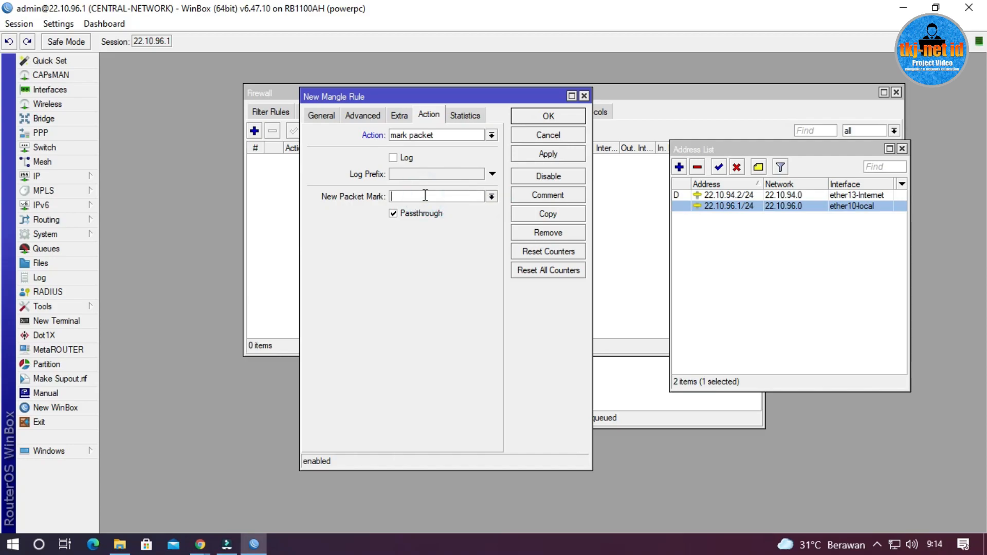
type("Int_Download")
- Disable passthrough for the Int_Download rule and save it
left_click(393, 214)
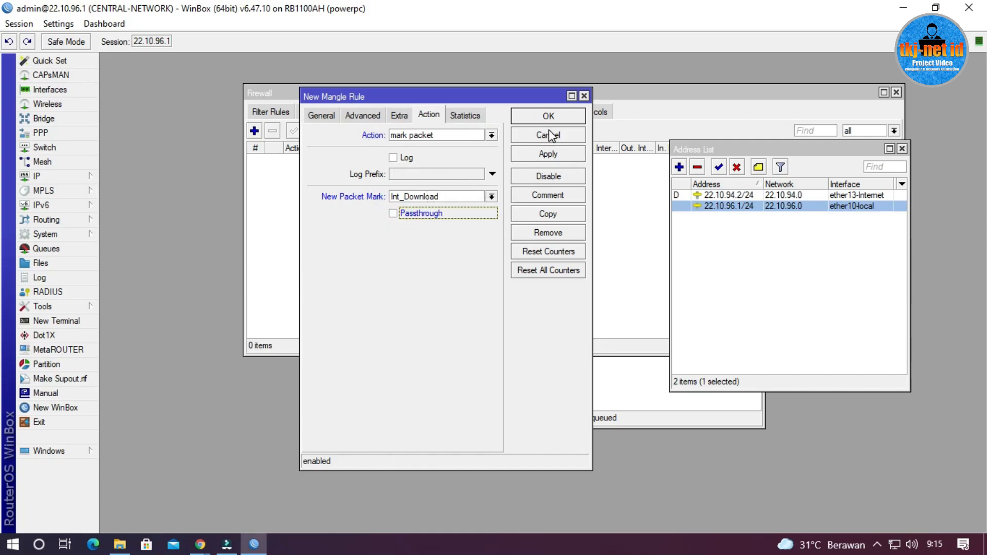
left_click(546, 155)
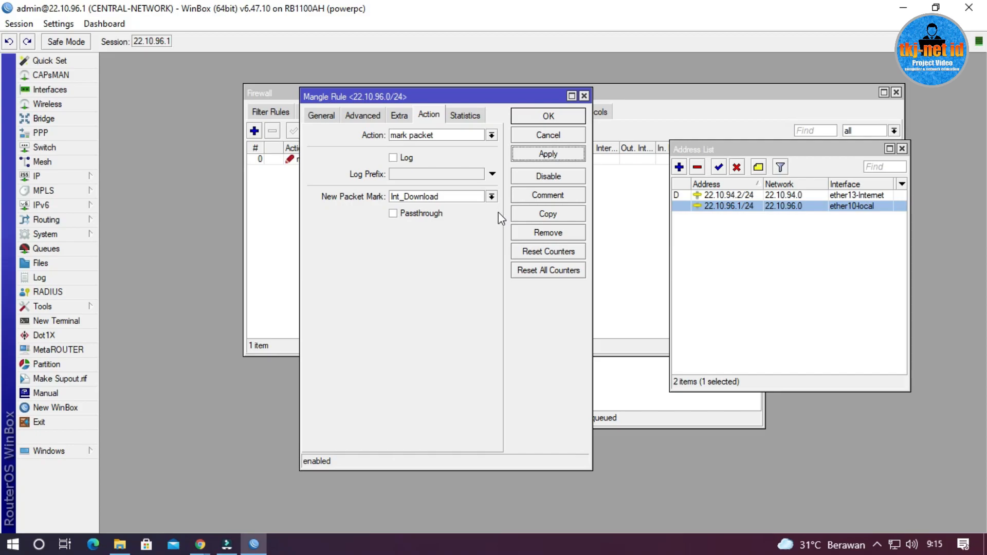
left_click(559, 122)
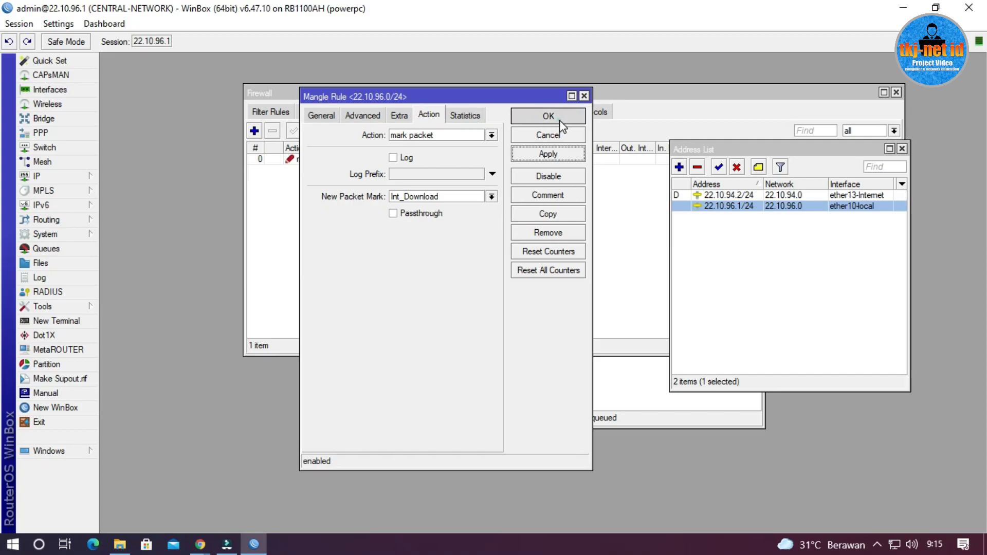
- Add the comment "Download Trafict" to the saved mangle rule
left_click(342, 159)
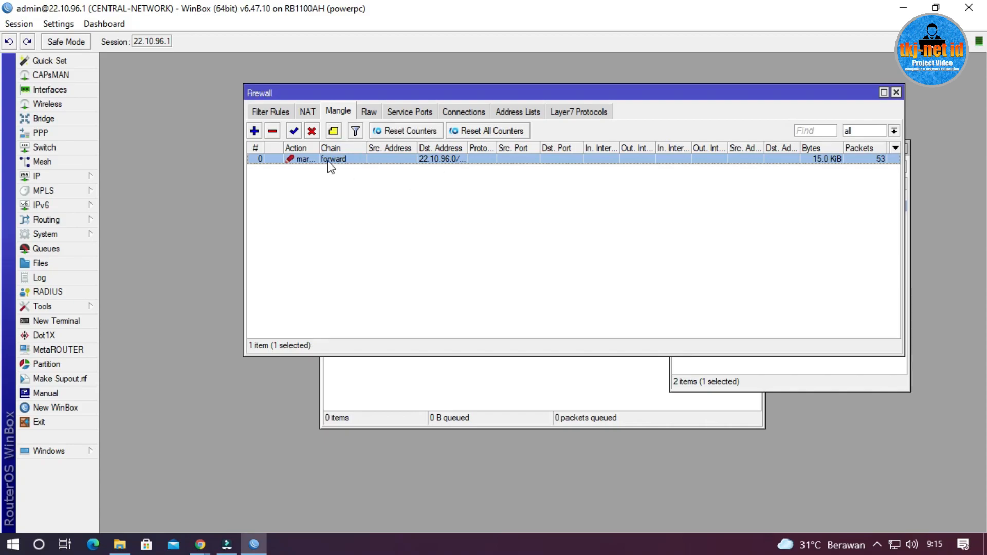
left_click(333, 131)
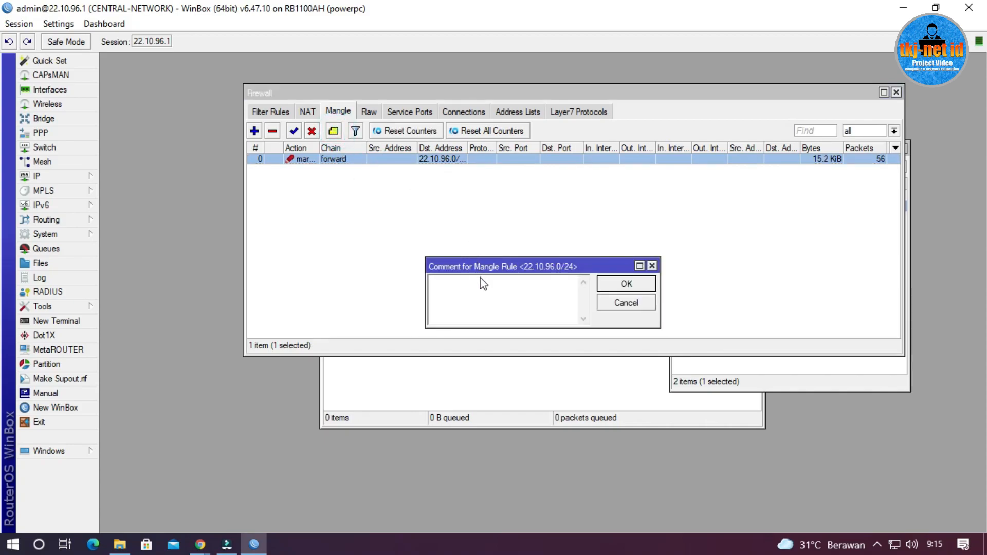
type("wnload Trafict")
left_click(626, 284)
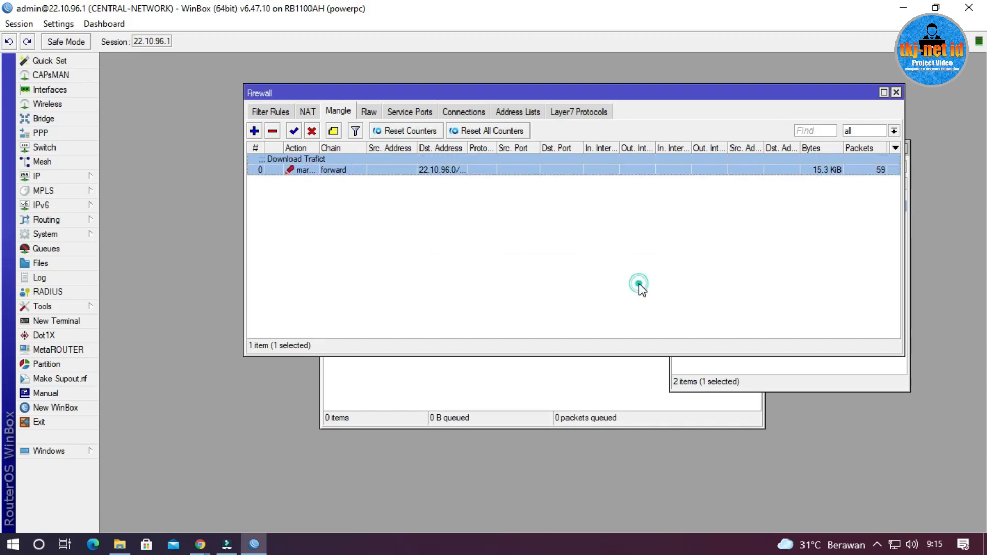
left_click(439, 218)
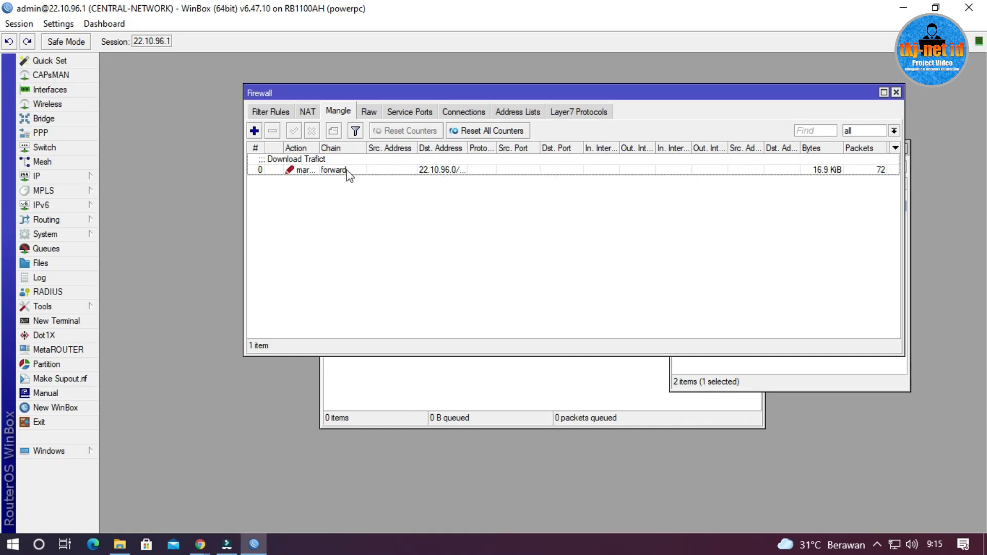
- Start a second mangle rule and set its chain to forward
left_click(254, 131)
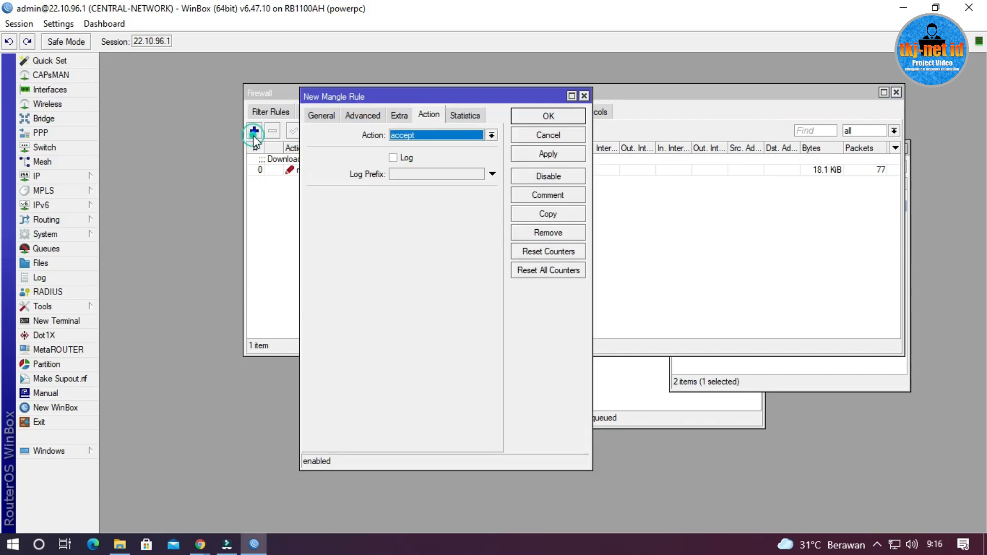
left_click(322, 115)
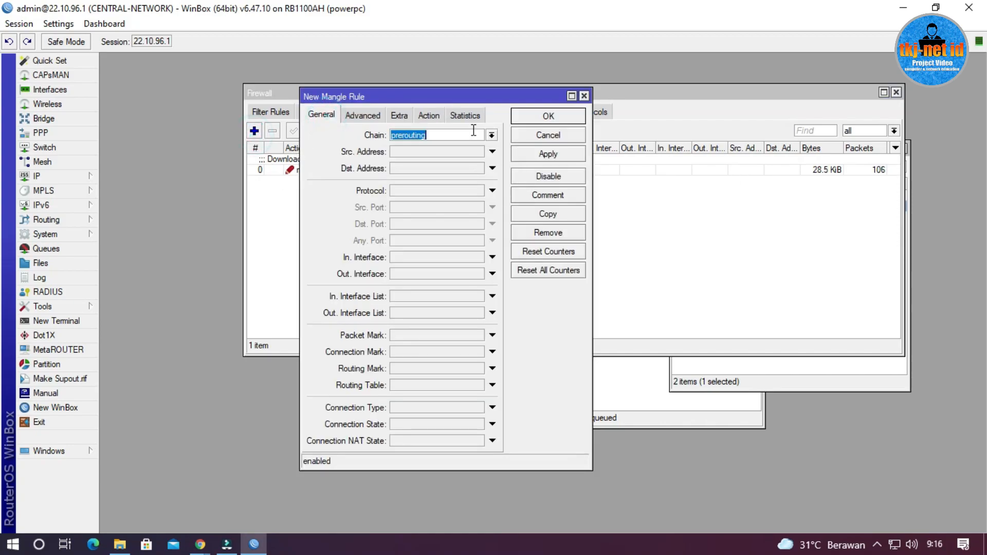
left_click(492, 135)
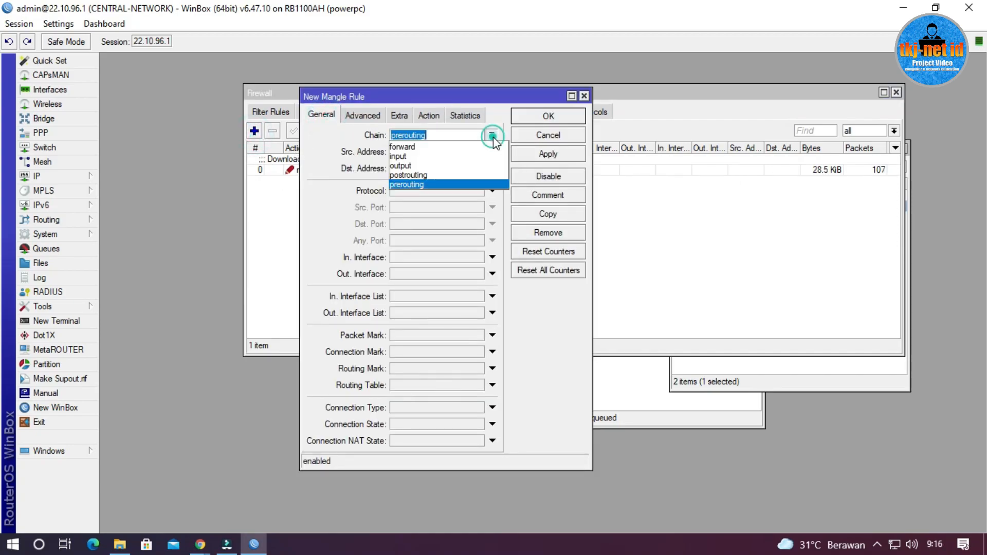
left_click(440, 147)
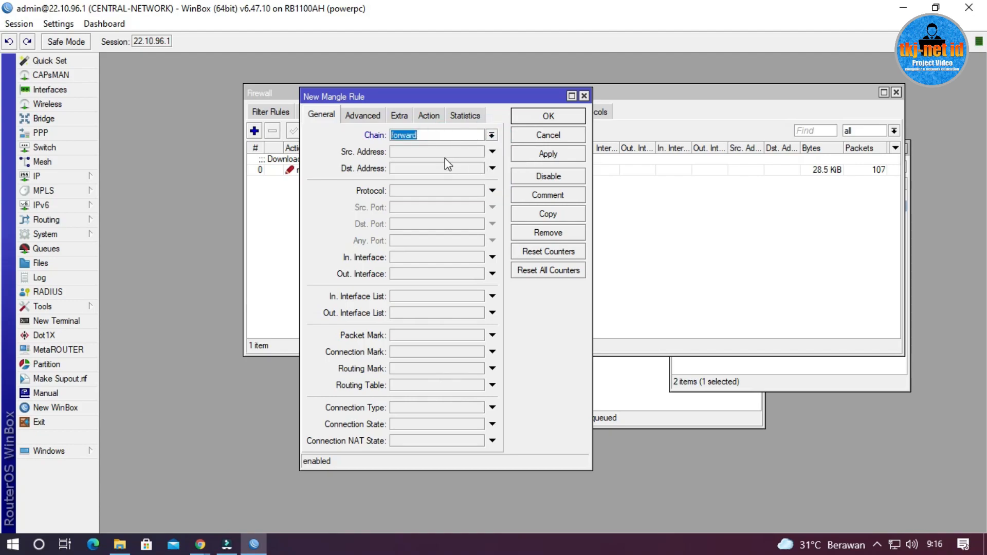
- Set the new mangle rule's source address to 22.10.96.0/24, leaving the destination address empty
left_click(427, 151)
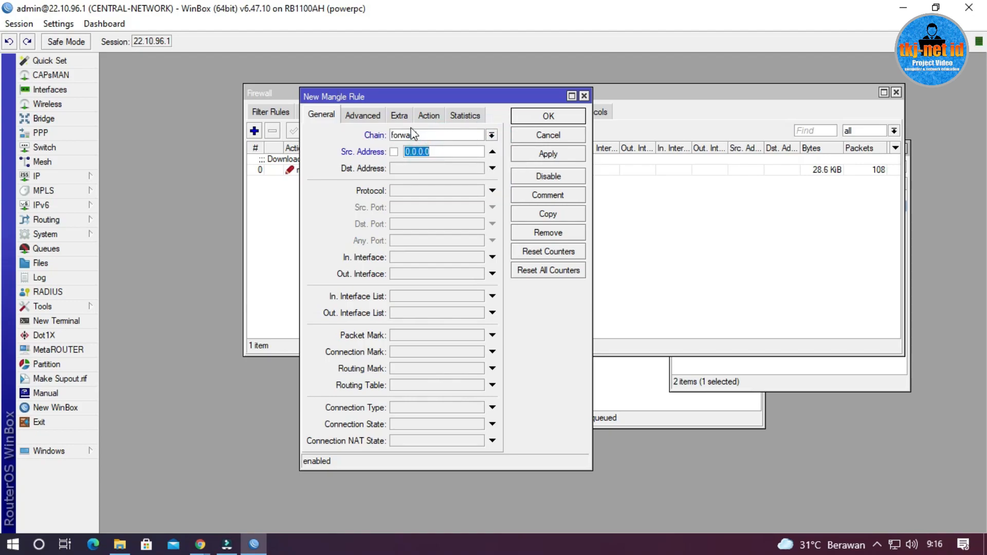
left_click_drag(412, 95, 558, 92)
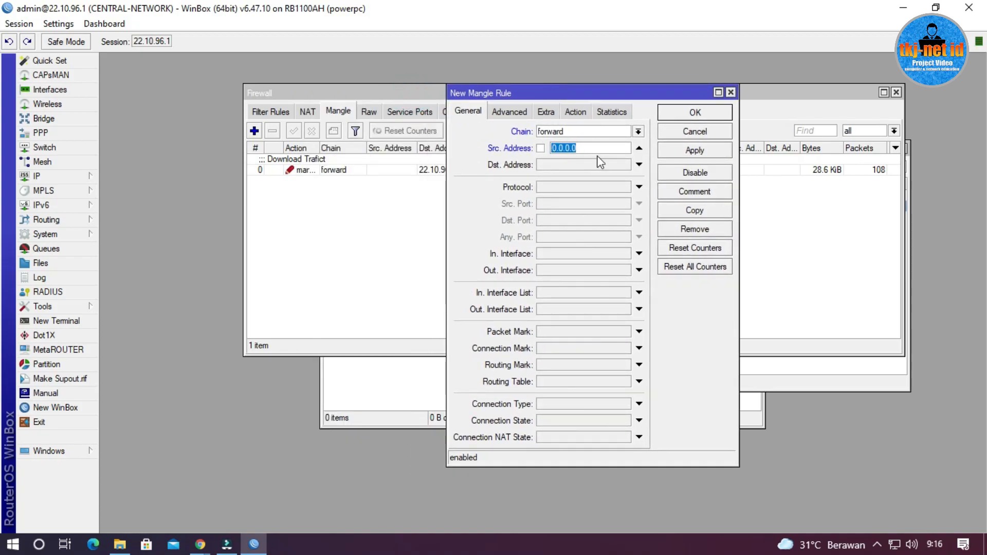
left_click(565, 166)
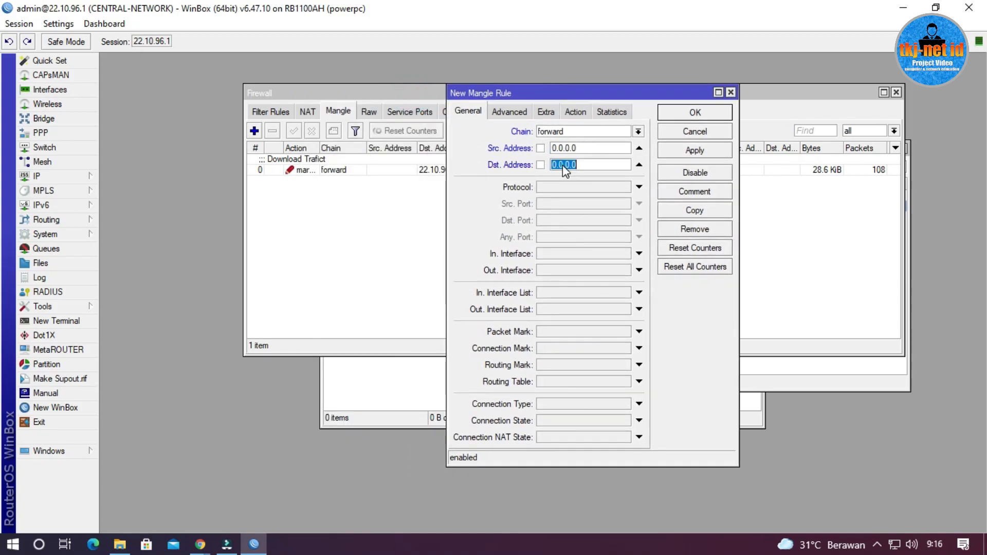
left_click(639, 165)
left_click(600, 149)
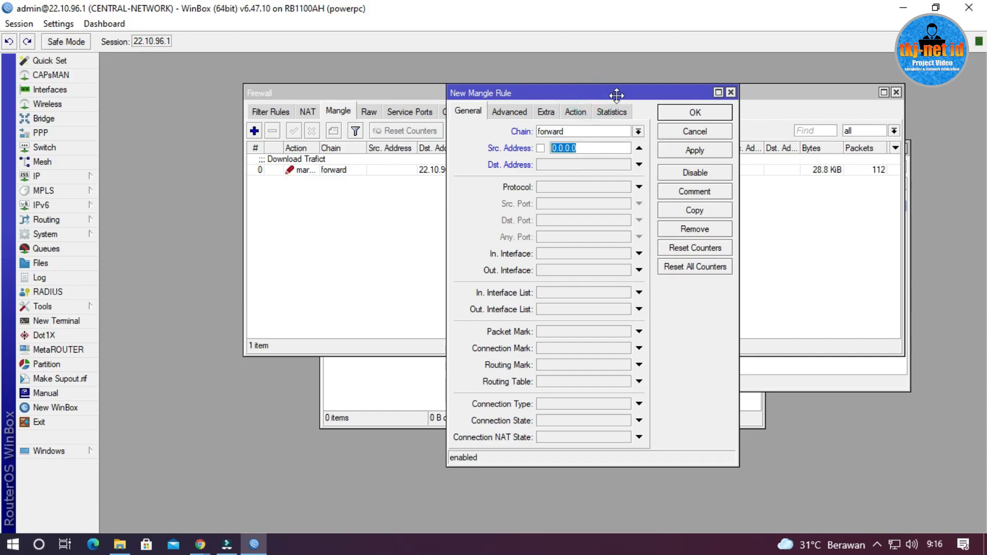
left_click_drag(616, 95, 710, 95)
type("22")
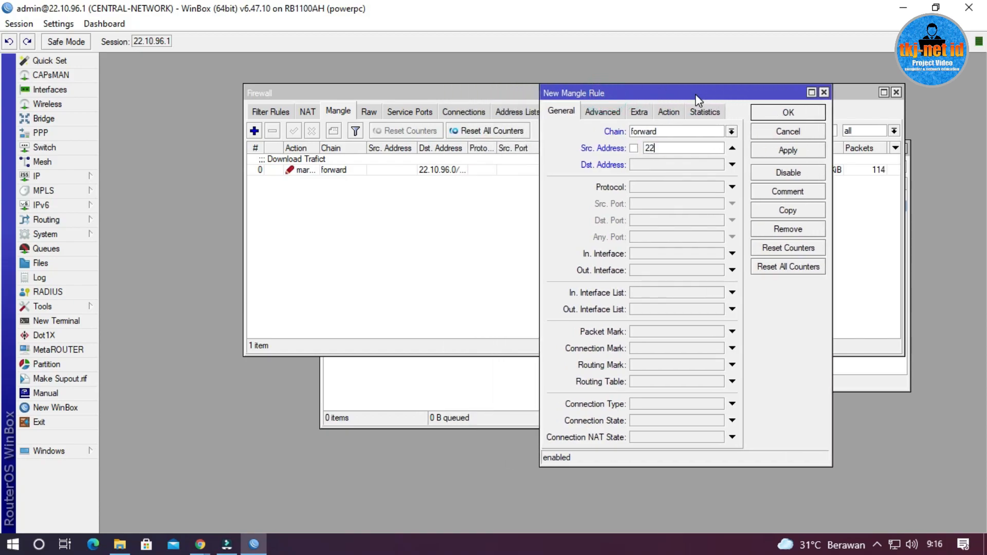
type(".10.96.0/24")
- Set the rule's action to mark packet with new packet mark Int_Upload, and disable passthrough
left_click(668, 114)
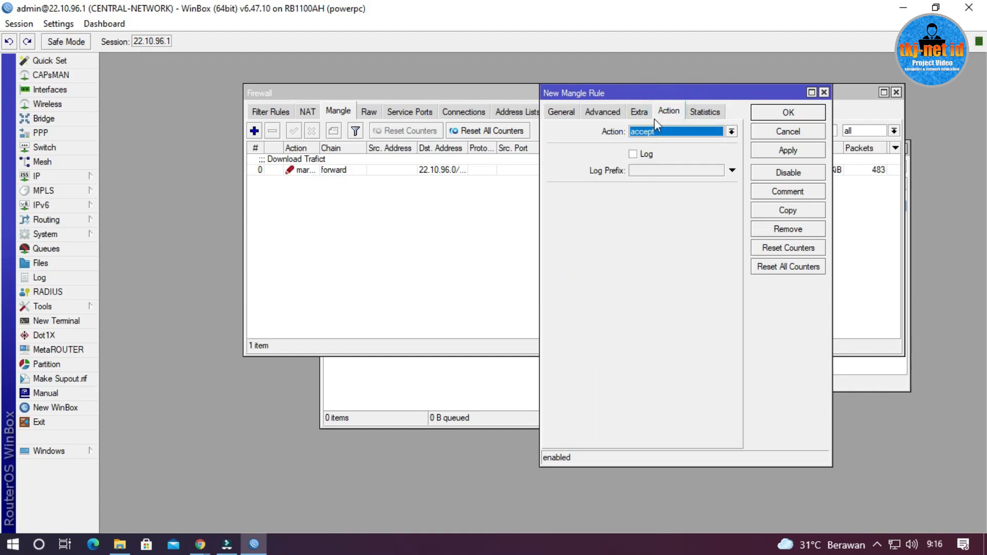
left_click(658, 132)
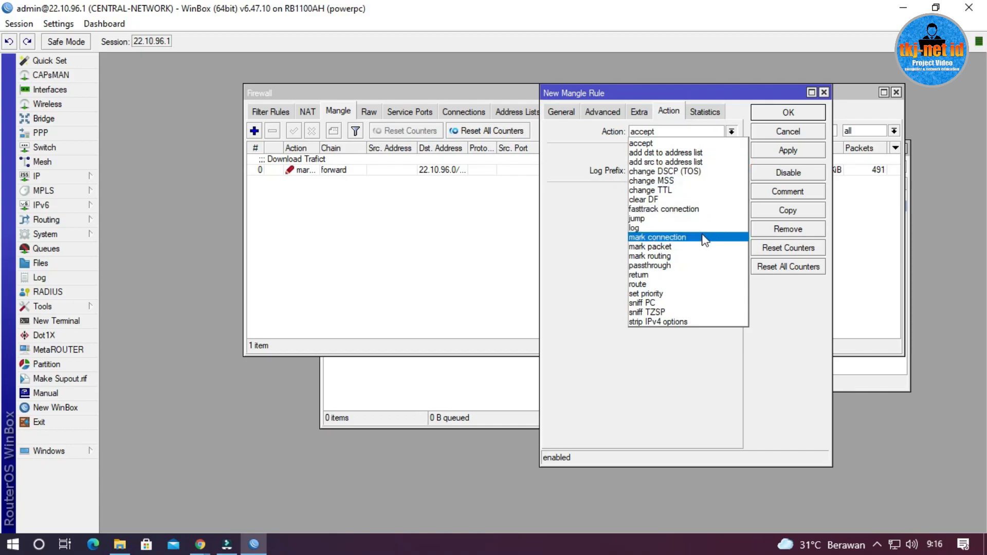
left_click(702, 247)
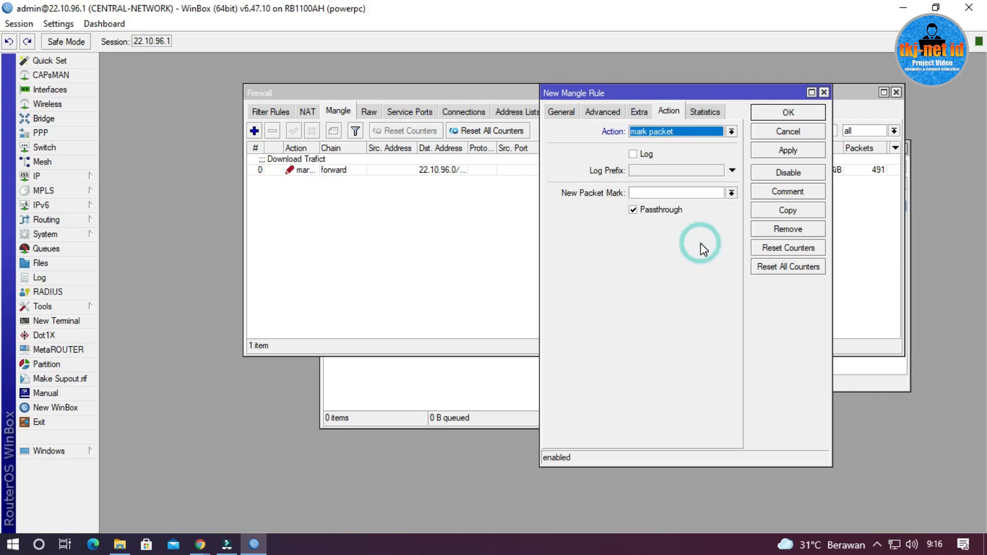
left_click(688, 193)
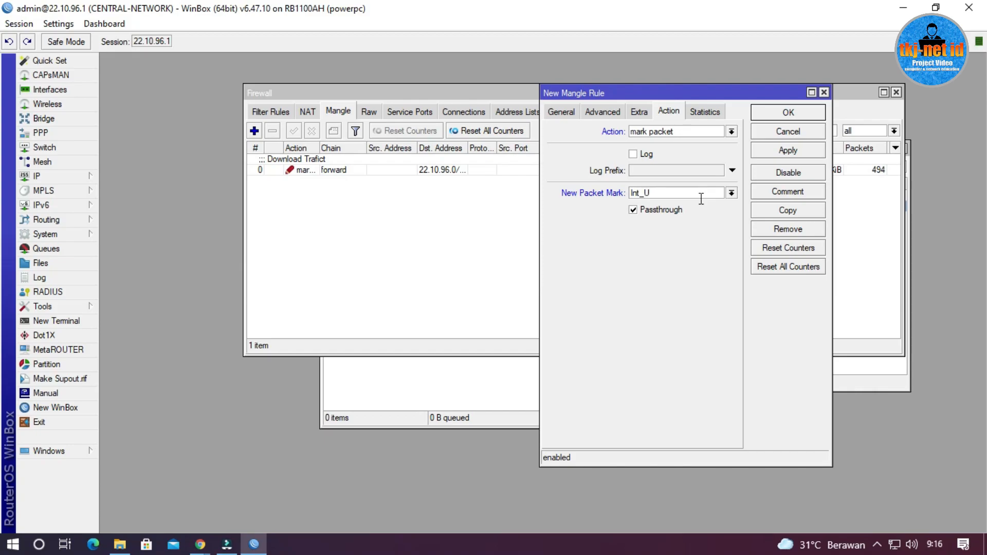
type("ad")
left_click(633, 209)
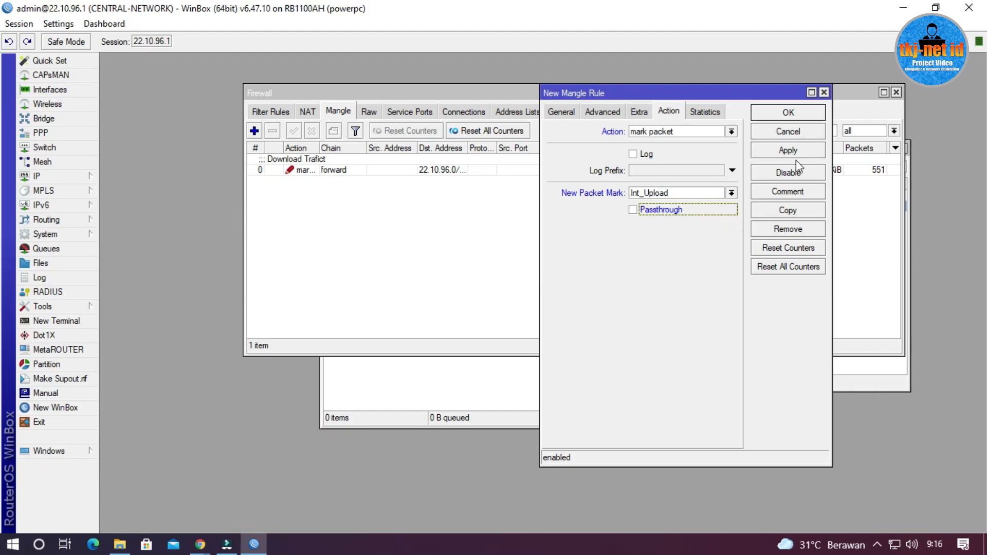
- Add the comment "Upload Trafict" to the new mangle rule and save the rule
left_click(788, 192)
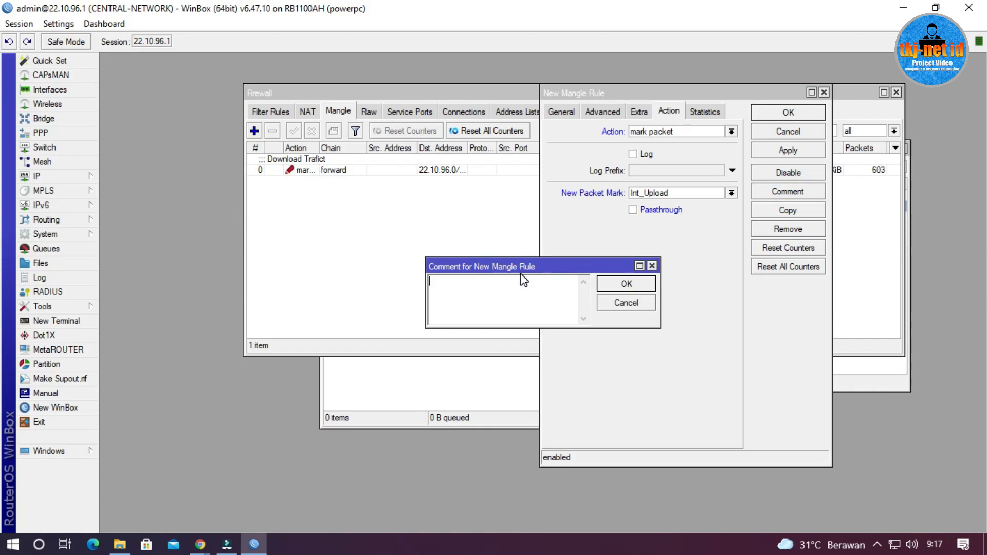
type("Upload Trafict")
left_click(625, 283)
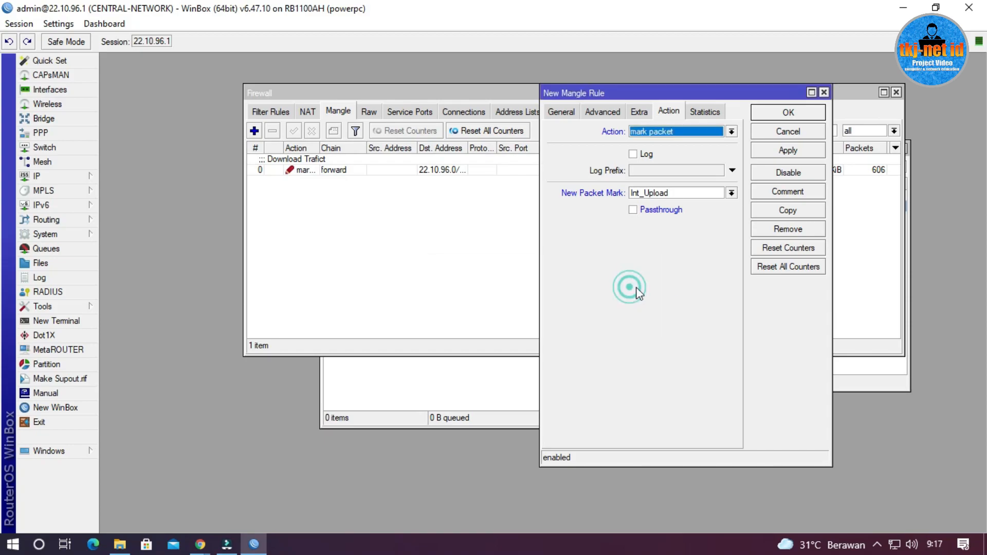
left_click(807, 116)
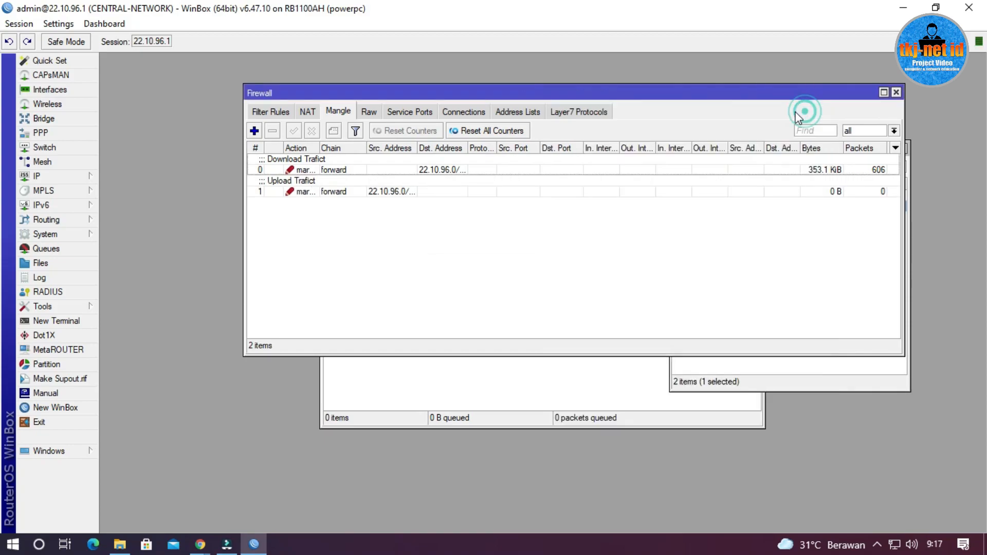
left_click(389, 191)
left_click(424, 165)
left_click(422, 193)
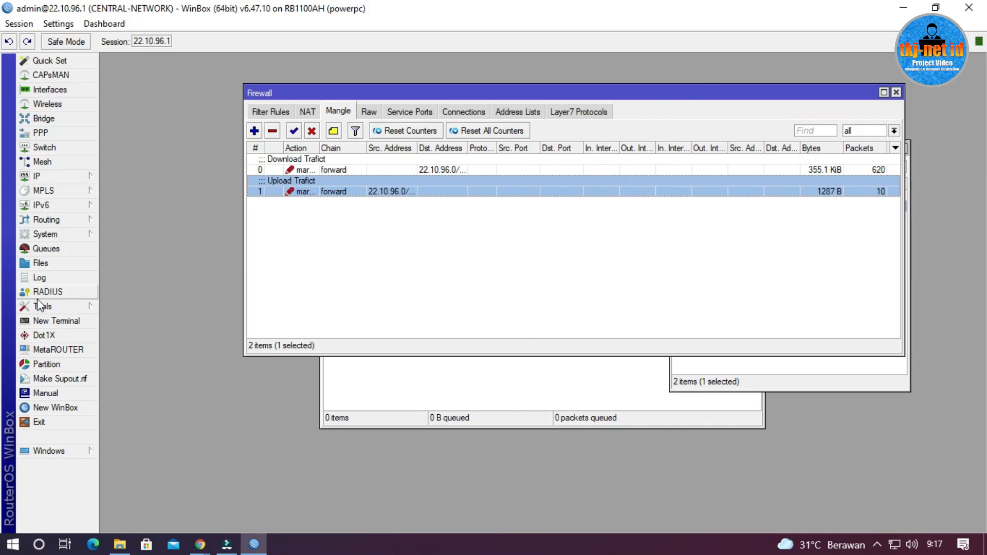
- In the queue types list, start a new queue type named Download with kind pcq
left_click(46, 249)
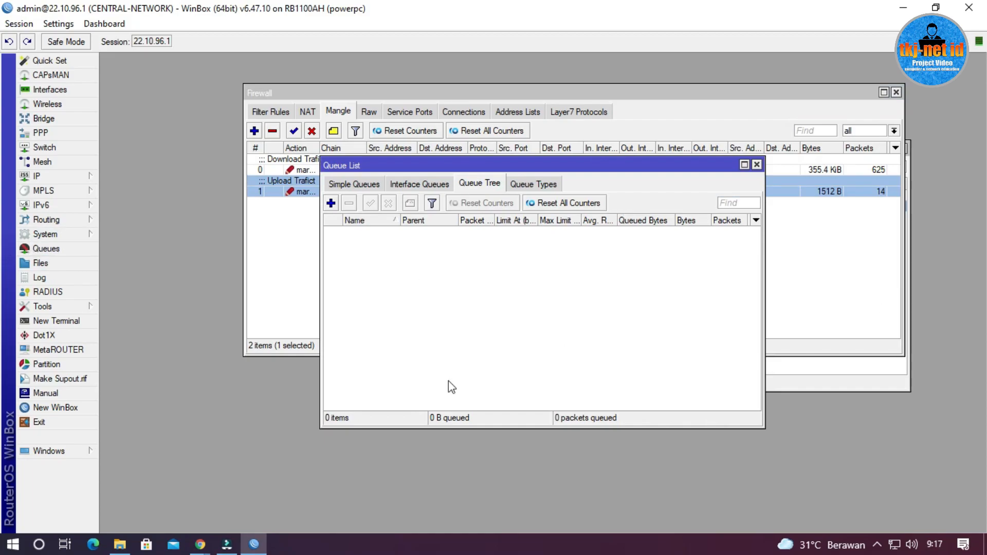
left_click(541, 185)
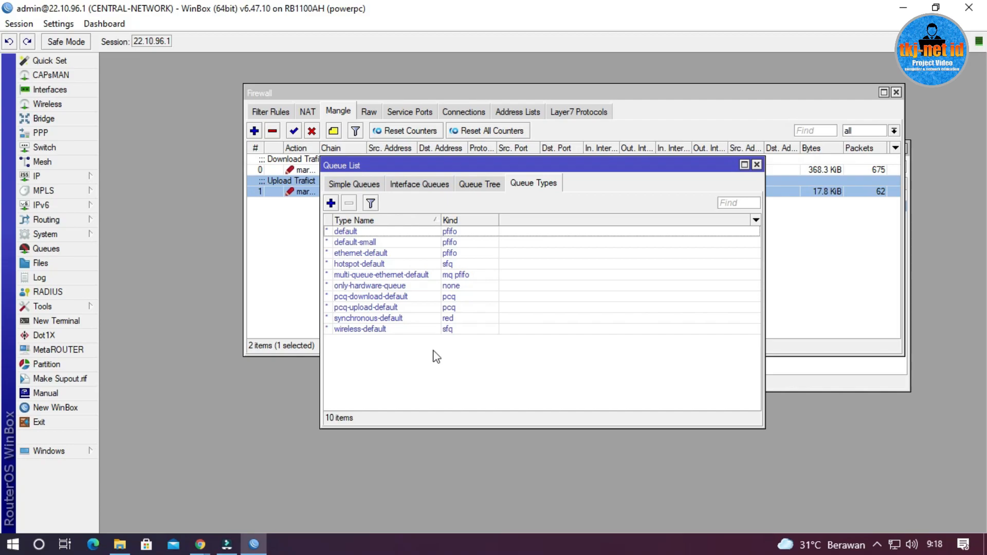
left_click(331, 203)
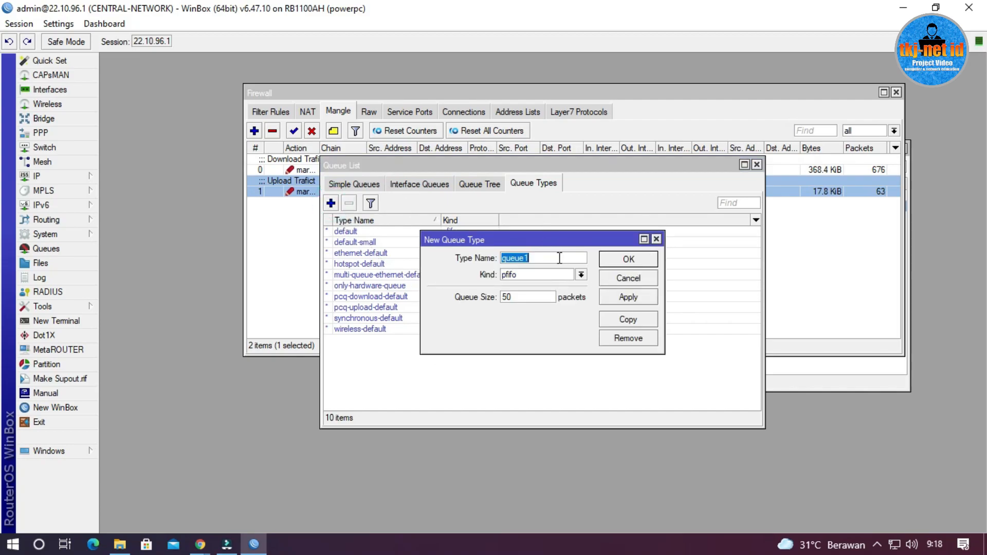
left_click_drag(559, 258, 486, 260)
type("Don")
key("BackSpace")
key("BackSpace")
key("BackSpace")
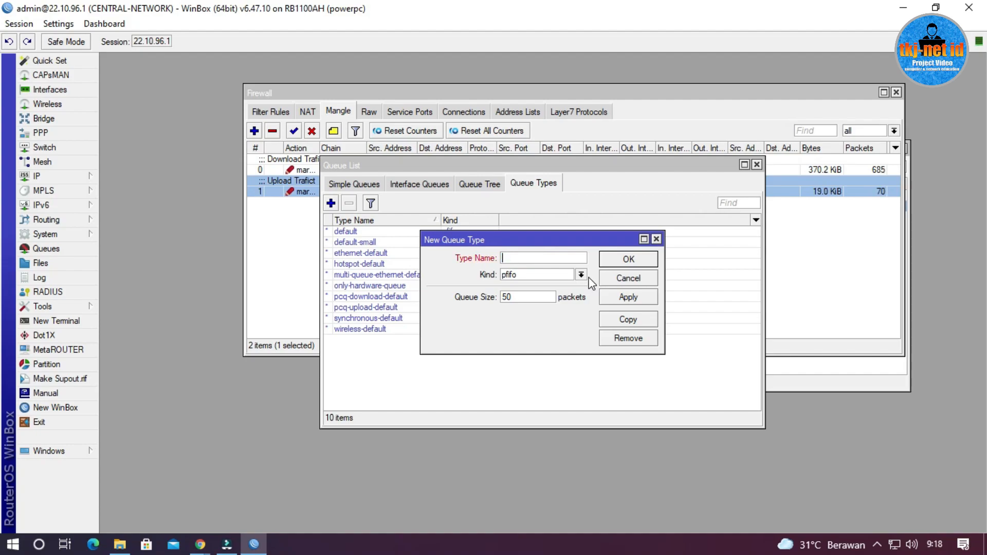
type("Download")
left_click(581, 274)
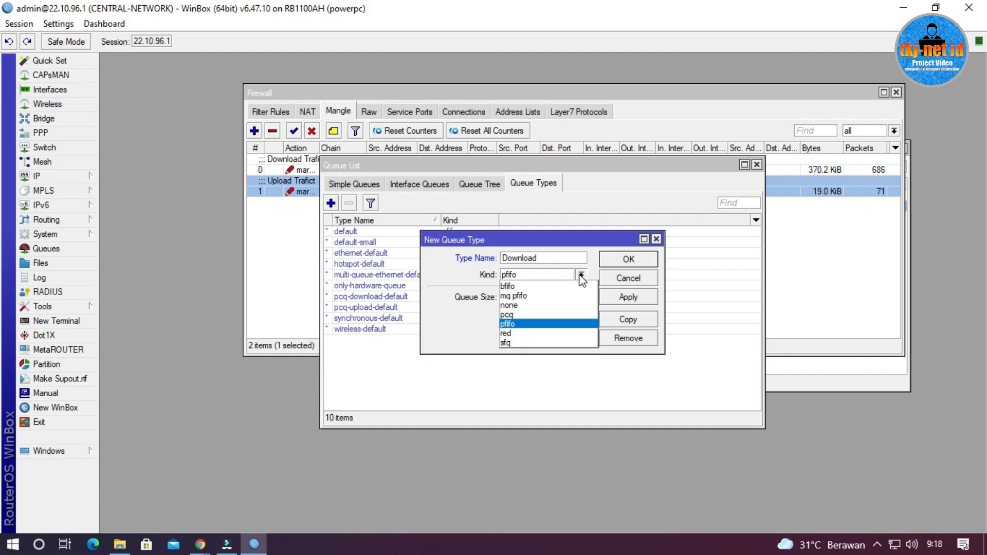
left_click(534, 314)
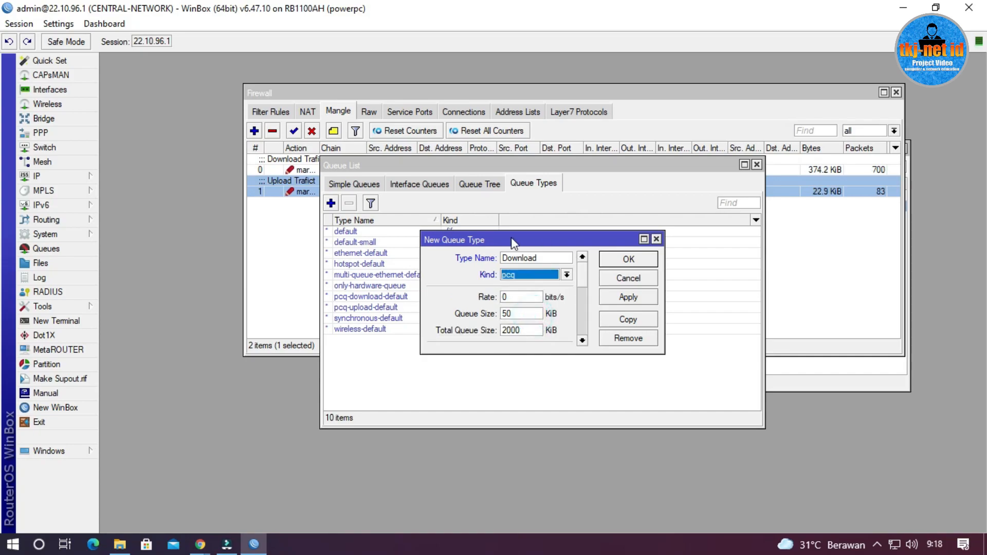
- Enable the Dst. Address and Dst. Port classifiers for the Download queue type and save it
left_click(569, 354)
left_click_drag(570, 354, 556, 484)
left_click_drag(589, 241, 596, 116)
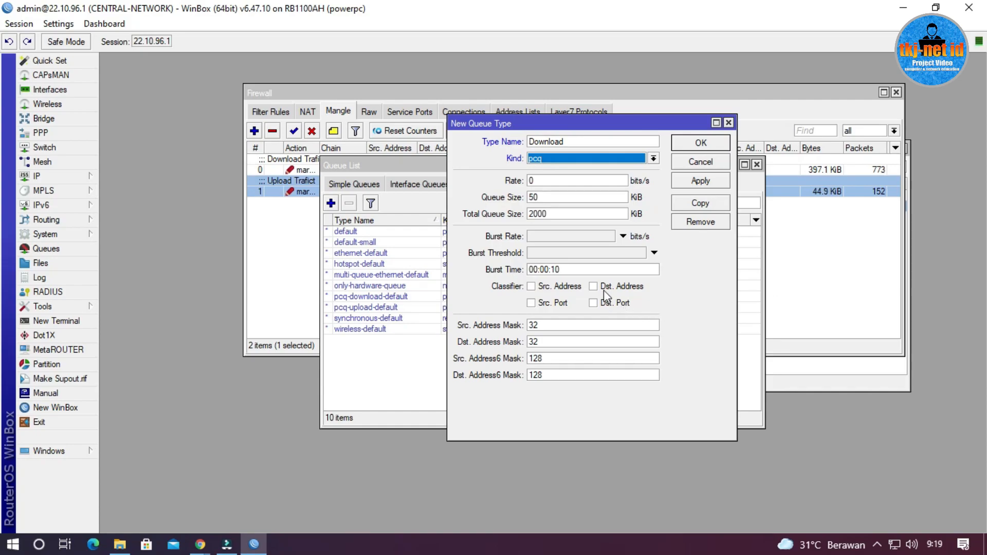
left_click(594, 286)
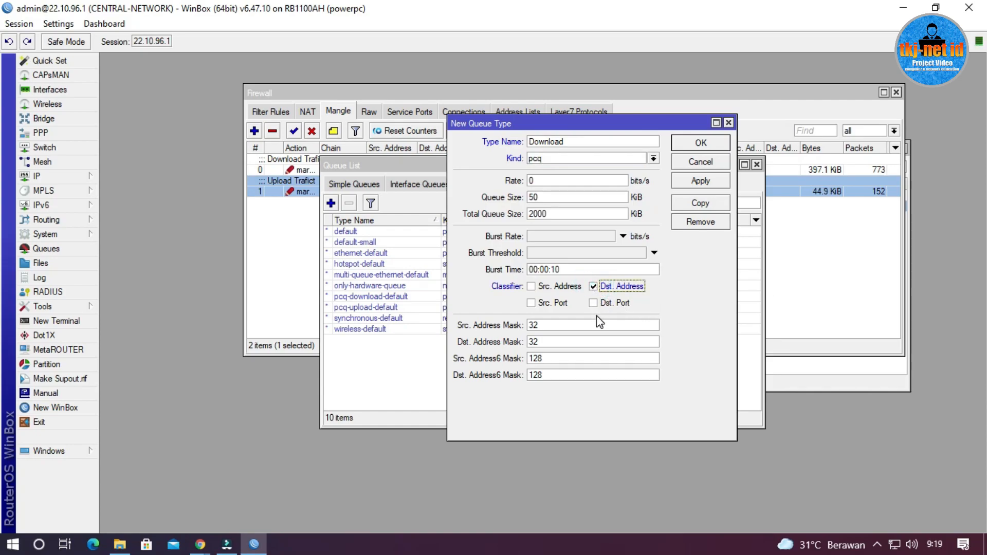
left_click(594, 303)
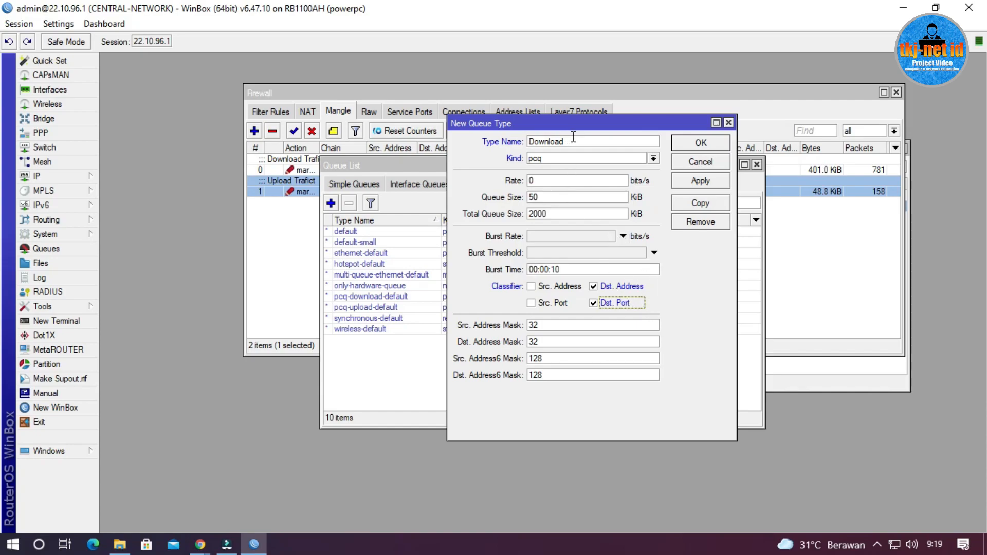
left_click_drag(590, 143, 523, 133)
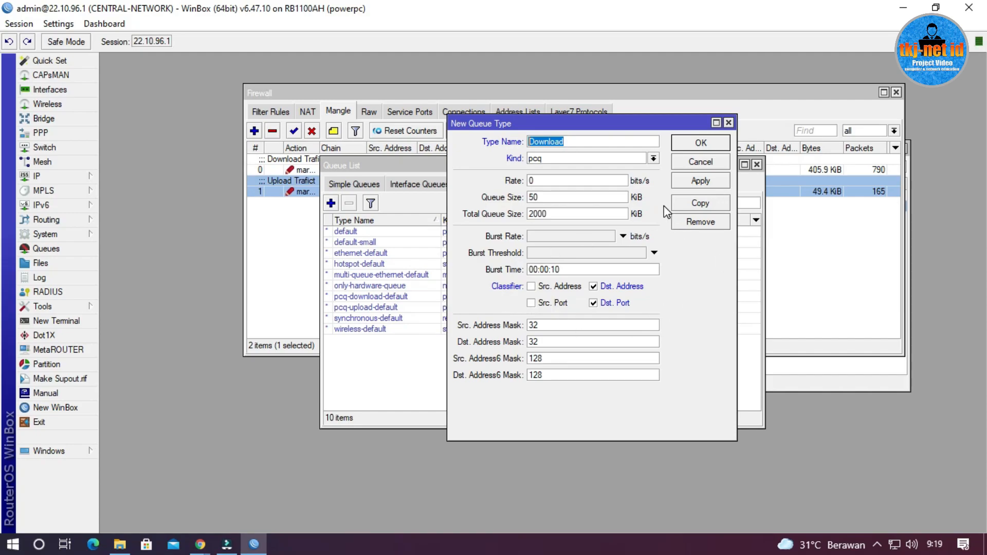
left_click(713, 141)
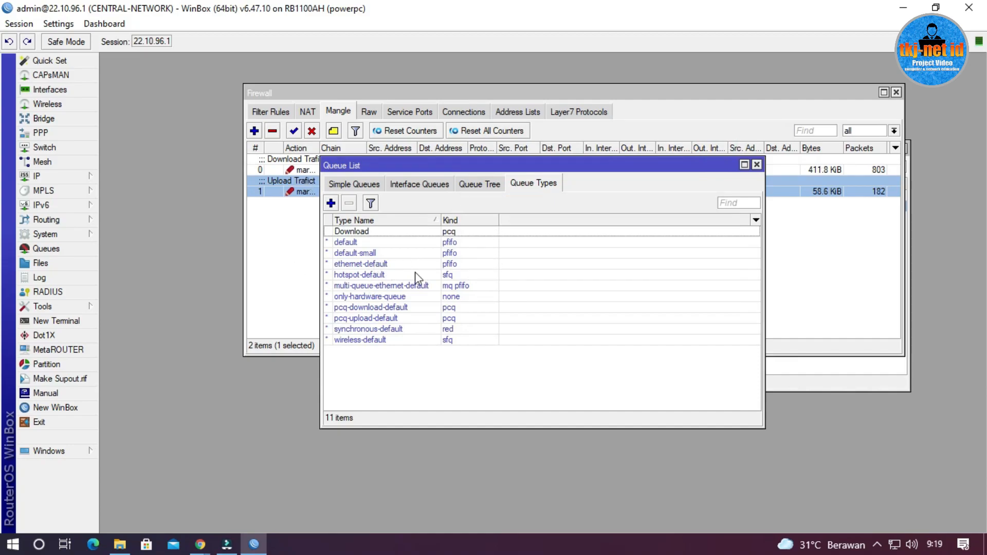
- Start another queue type named Upload with kind pcq
left_click(331, 204)
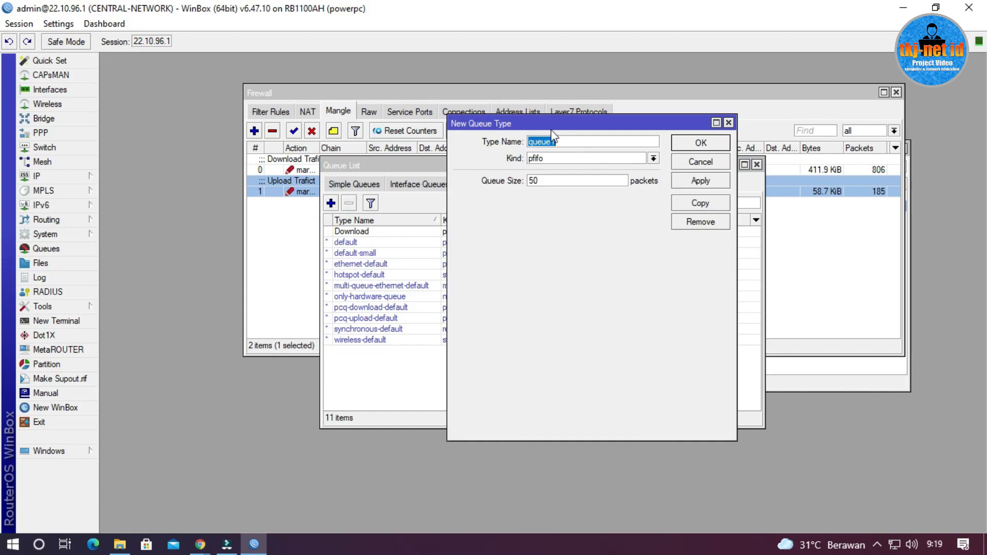
type("Upload")
left_click(653, 159)
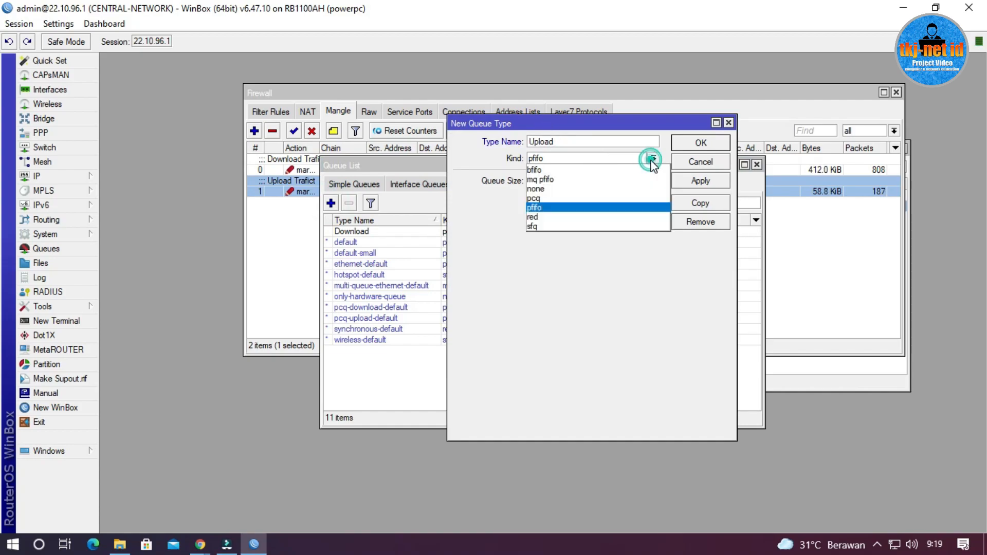
left_click(608, 199)
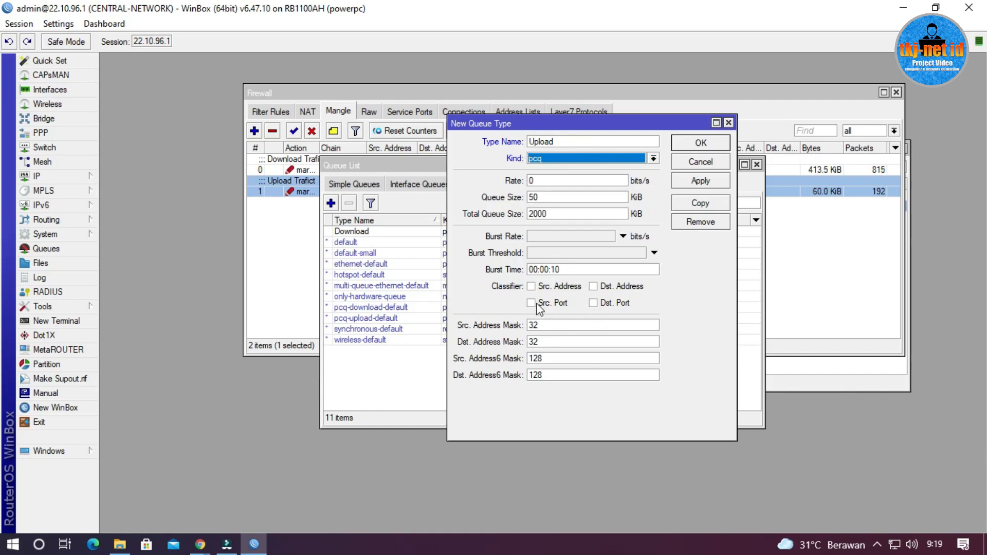
- Enable the Src. Address and Src. Port classifiers for the Upload queue type
left_click(531, 286)
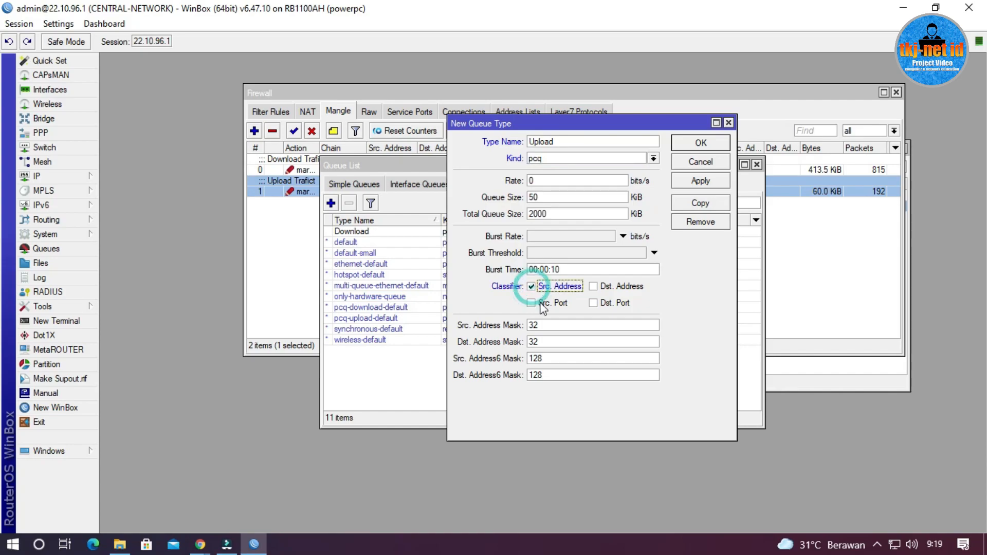
left_click(531, 304)
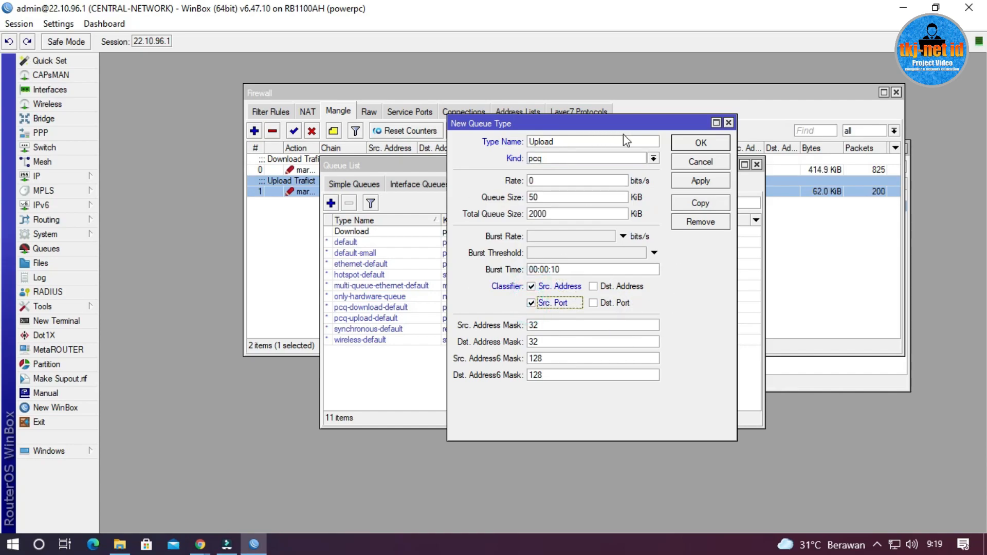
left_click_drag(590, 127, 683, 126)
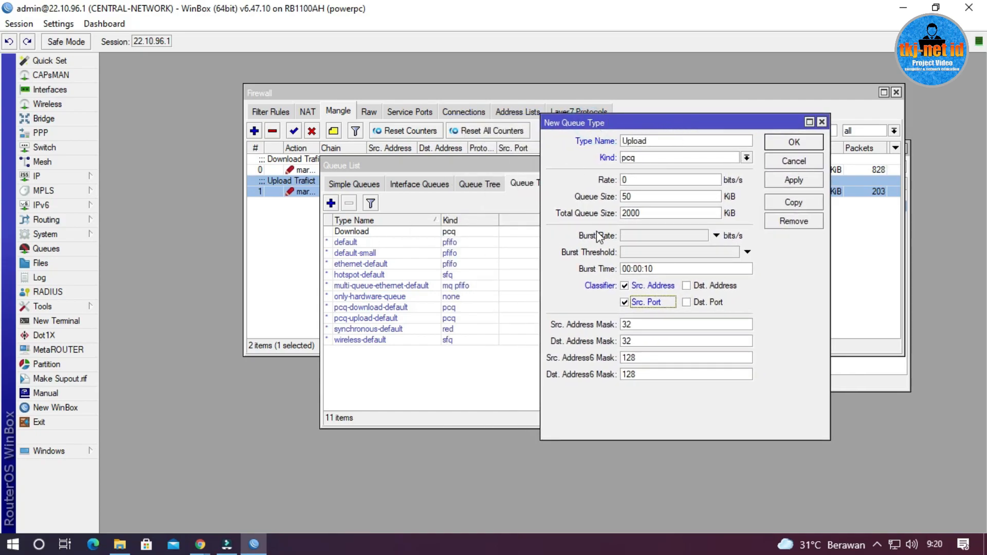
- Save the Upload queue type
left_click(811, 148)
left_click(489, 243)
left_click(470, 231)
left_click(470, 238)
left_click(473, 232)
left_click(476, 238)
left_click(478, 234)
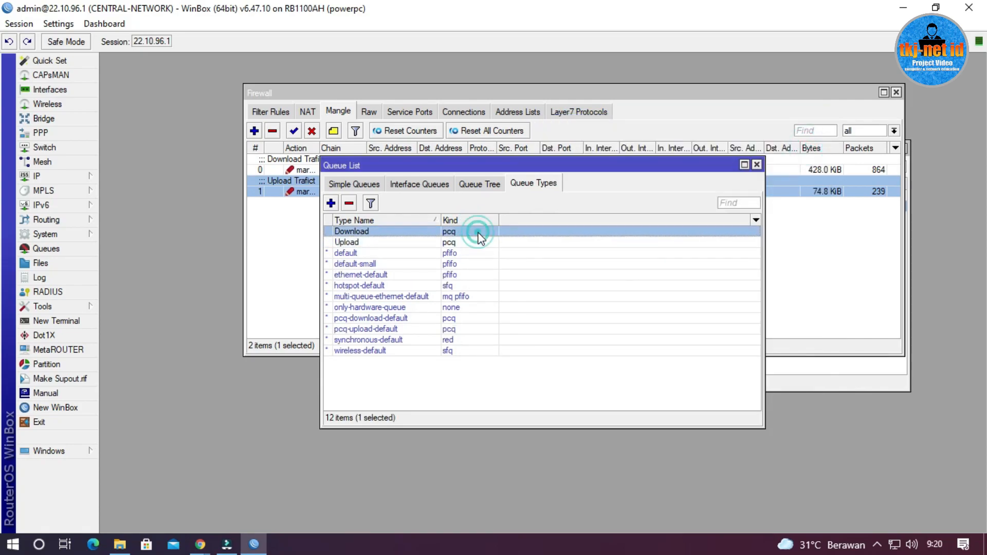
left_click(474, 244)
left_click(471, 232)
left_click(472, 239)
left_click(473, 233)
left_click(474, 241)
left_click(474, 231)
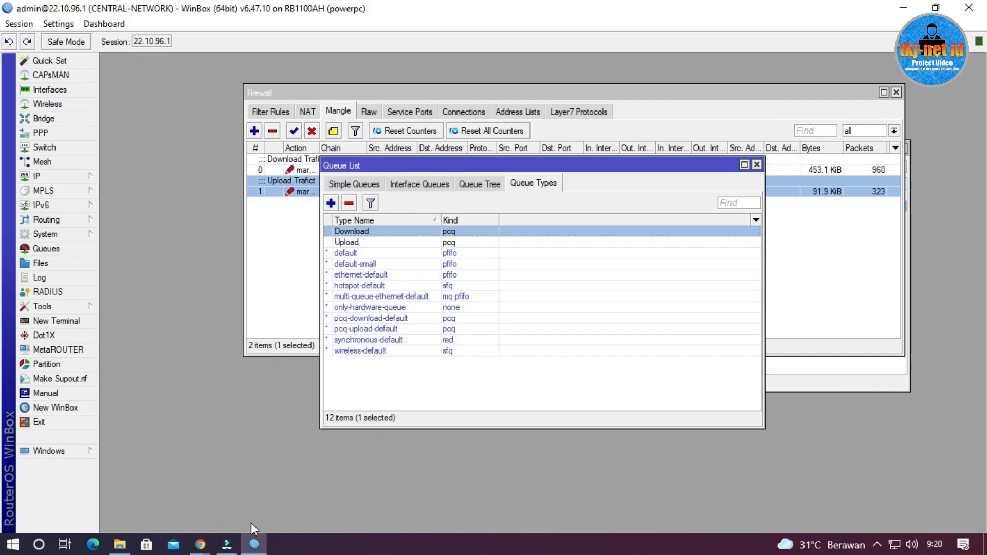
- Switch to the nPerf speed test in Chrome, rerun it and examine the download, upload and latency results
mouse_move(206, 539)
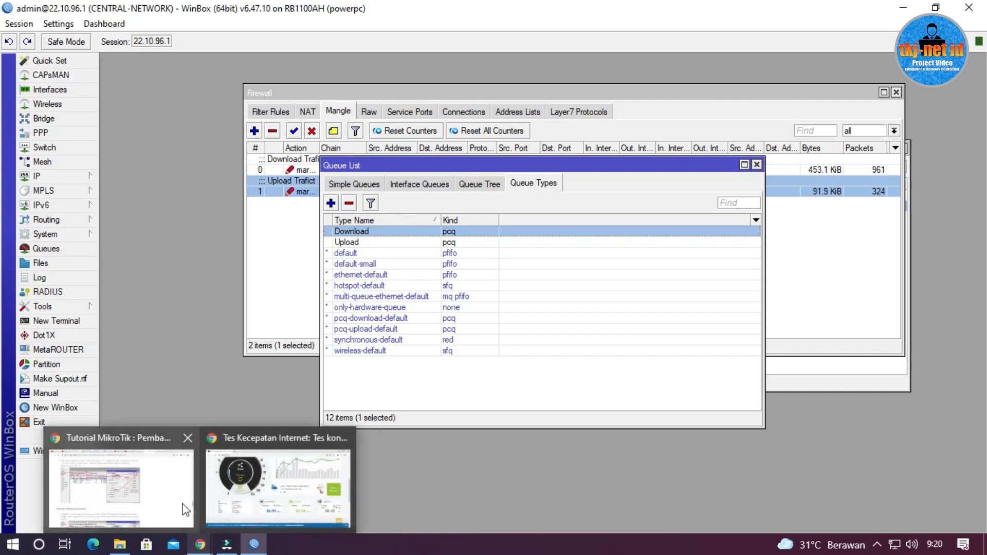
left_click(251, 482)
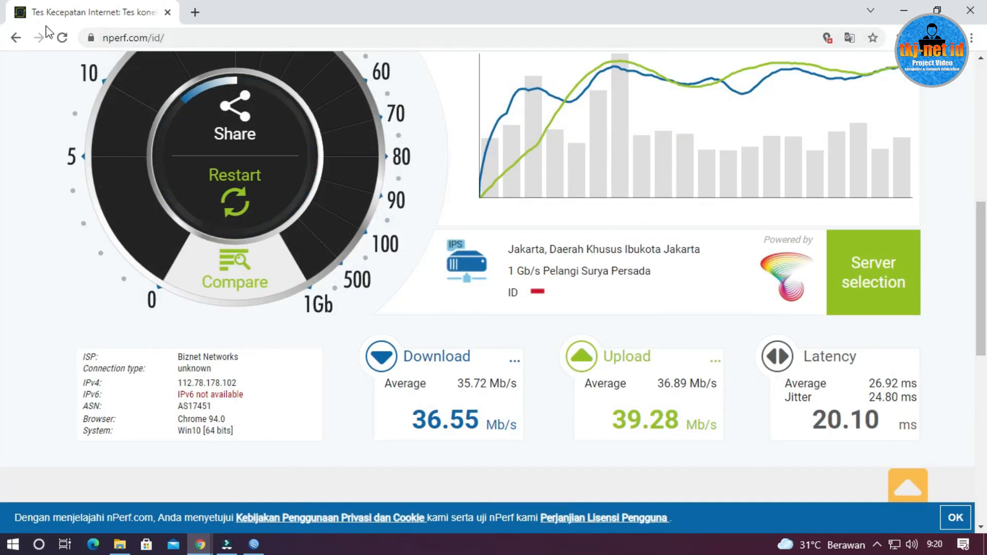
left_click(251, 200)
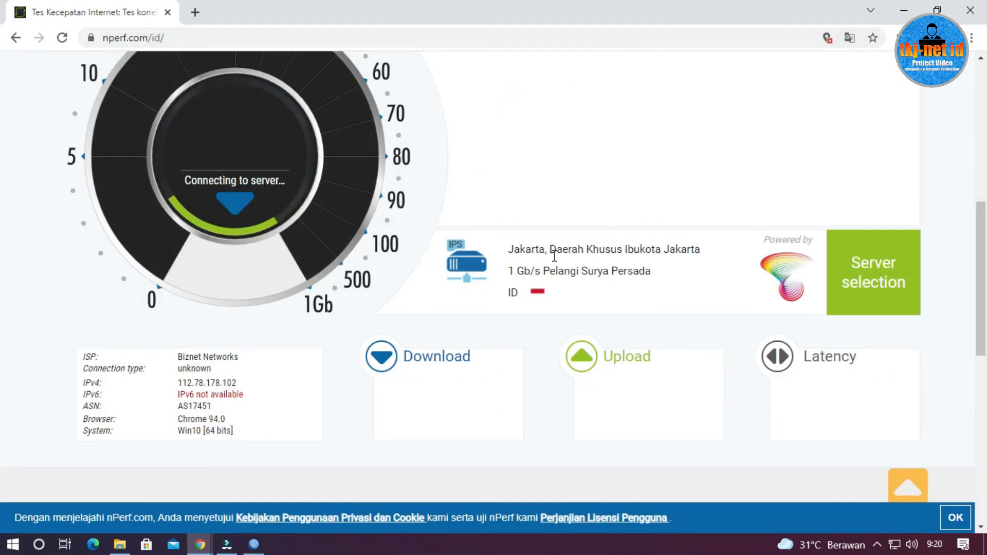
scroll(737, 310, "up", 1)
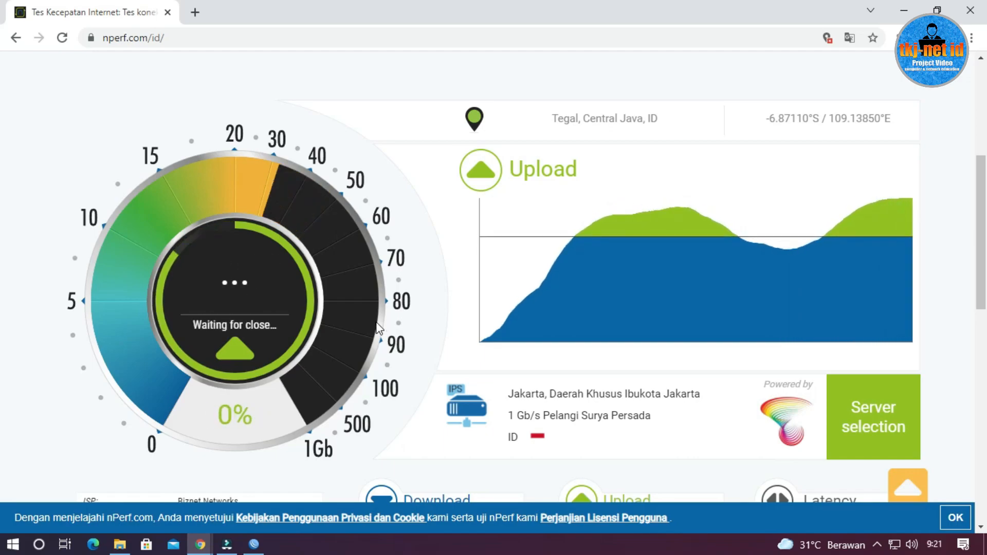
scroll(578, 324, "down", 5)
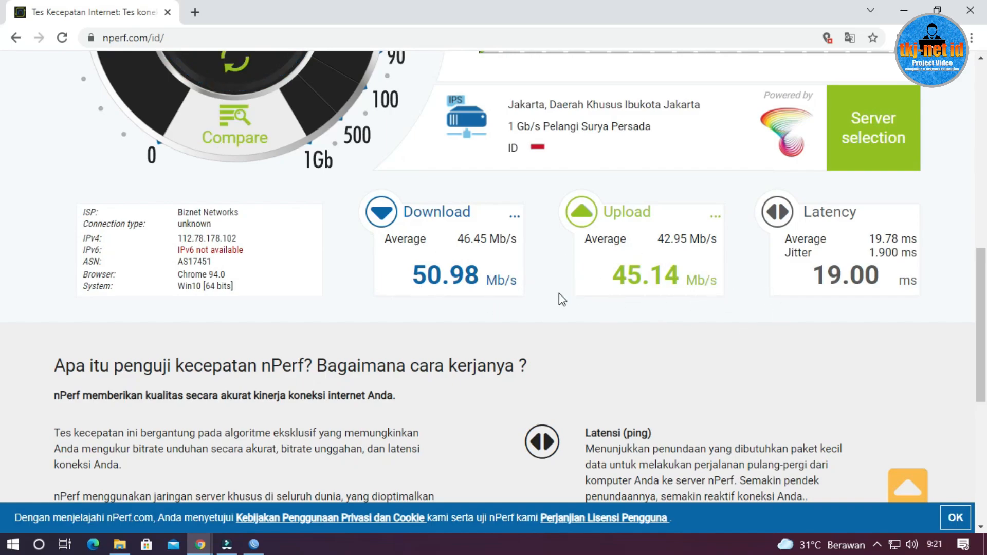
- Return to WinBox and start a new queue tree entry named Download with parent ether10-local
left_click(254, 544)
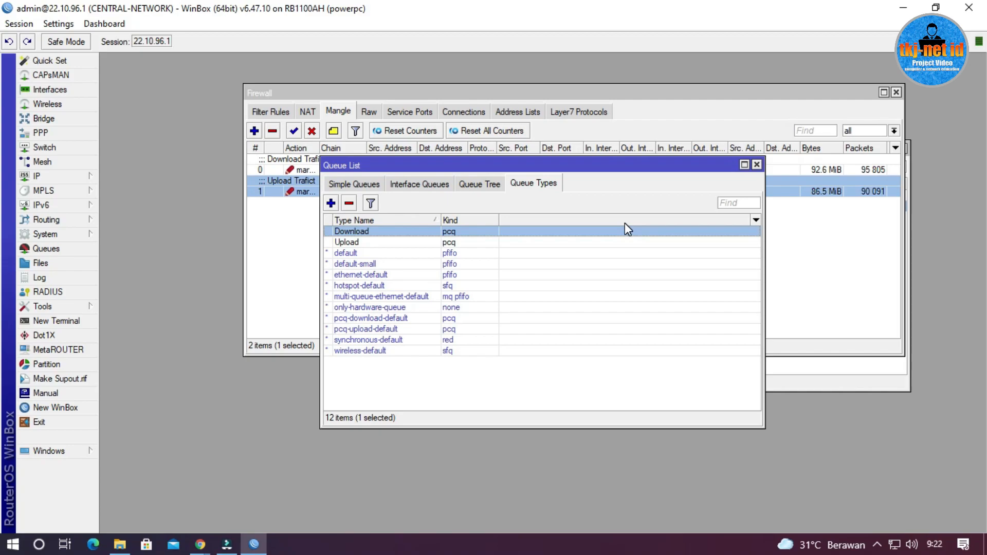
left_click(478, 185)
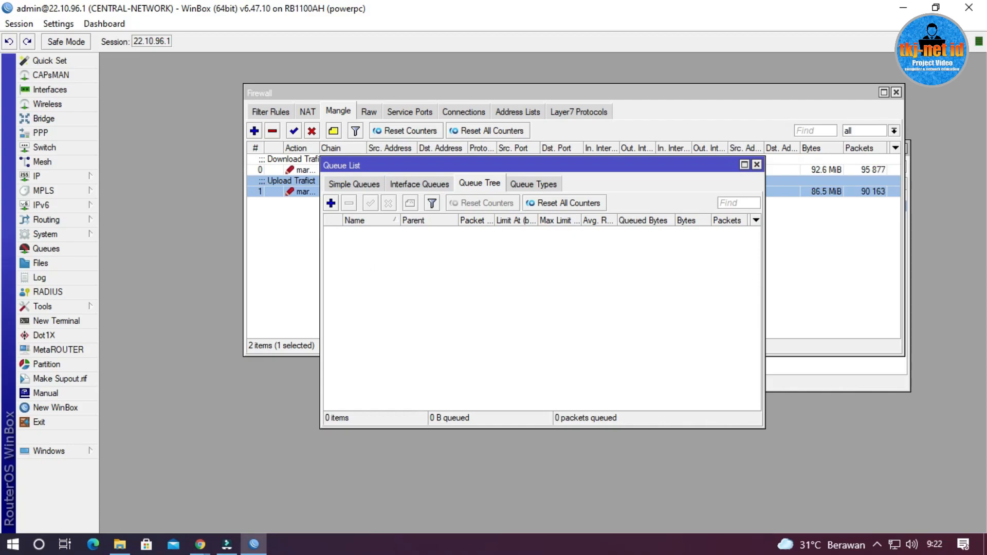
left_click(330, 203)
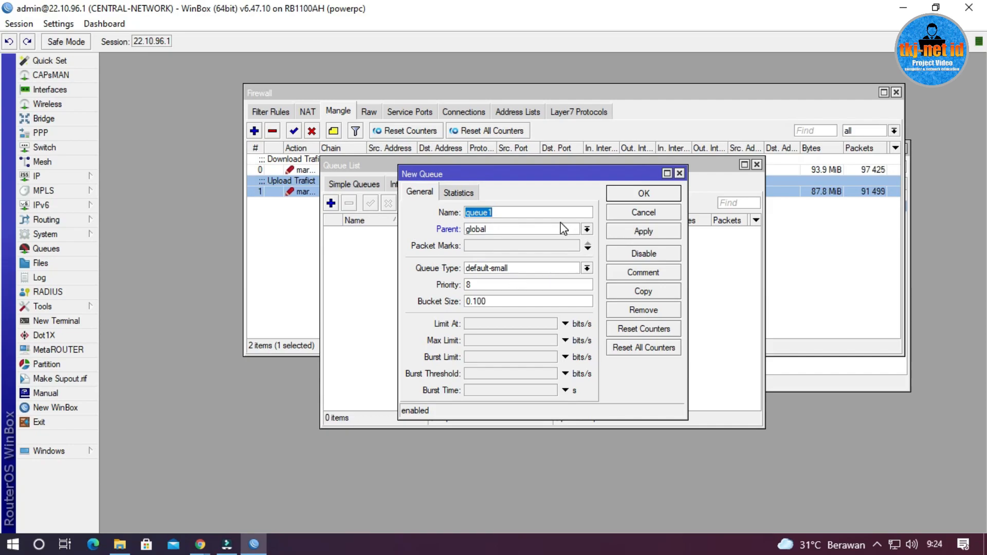
double_click(526, 212)
type("Download")
left_click(586, 230)
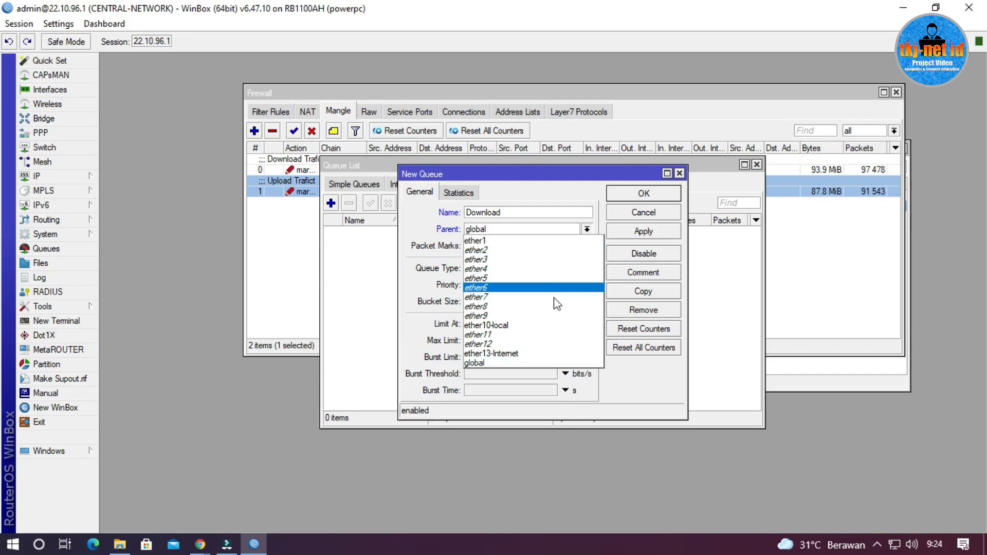
left_click(547, 324)
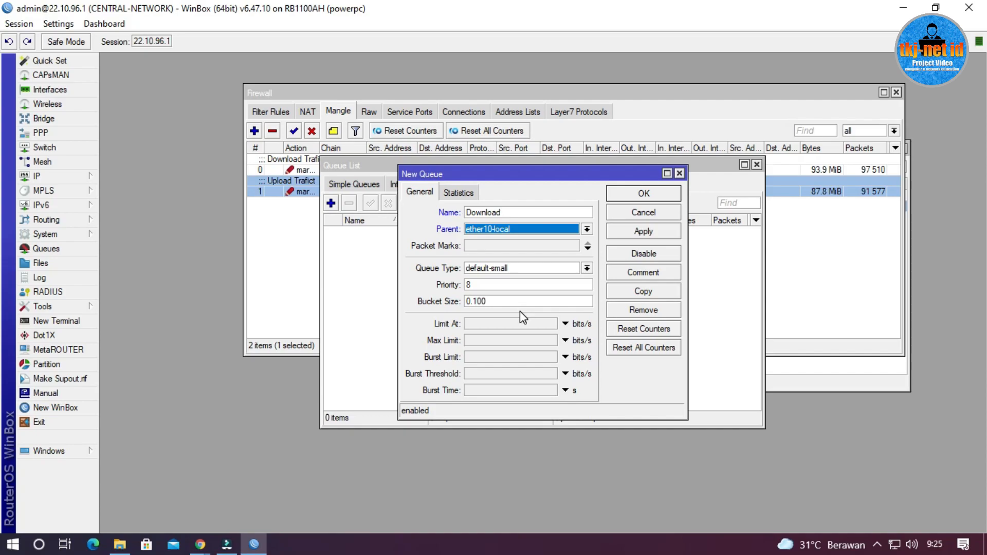
- Set the Download queue's max limit to 5M and save the queue
left_click(480, 340)
type("5M")
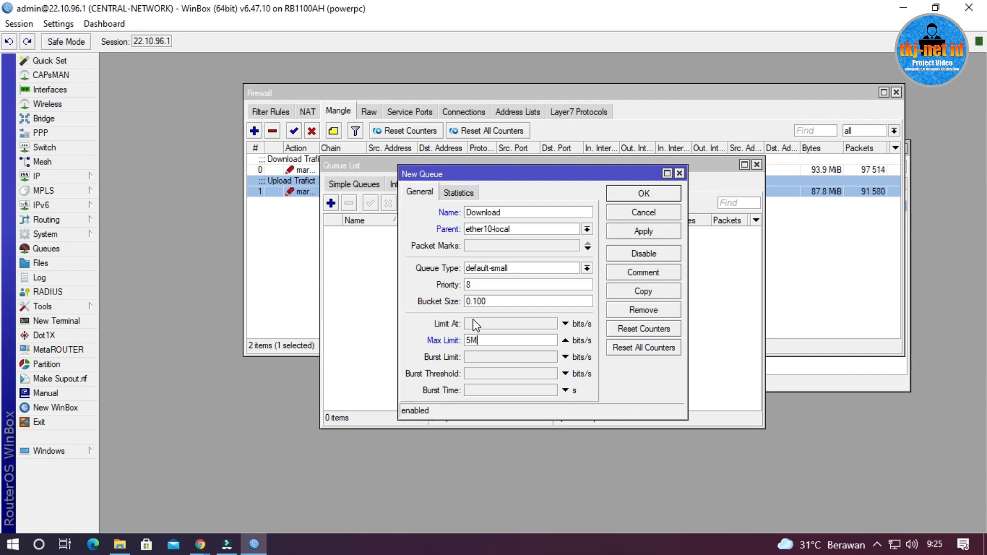
left_click(644, 198)
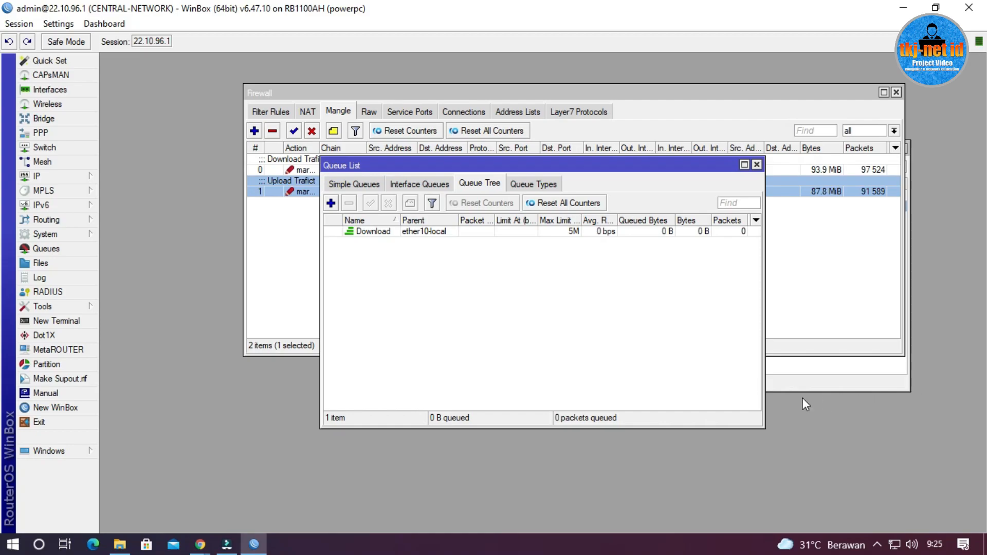
- Start a new queue tree entry named User_Download with the Download queue as its parent
left_click(331, 203)
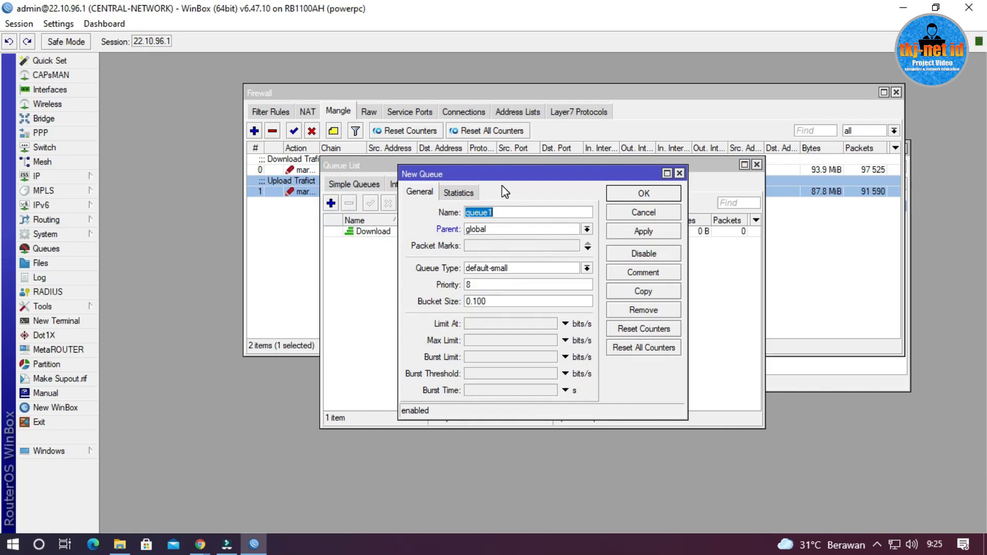
type("User_Downlo")
type("ad")
left_click(582, 231)
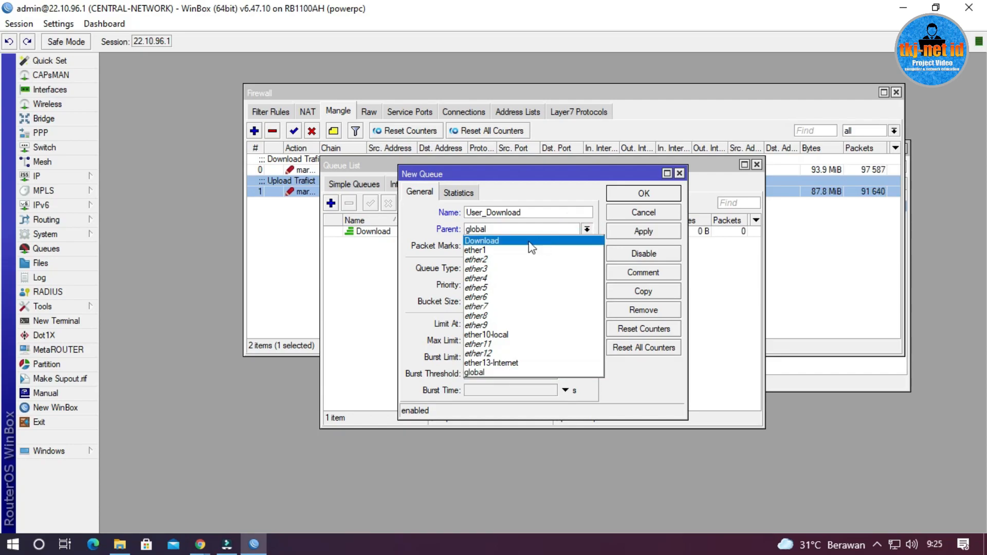
left_click(514, 240)
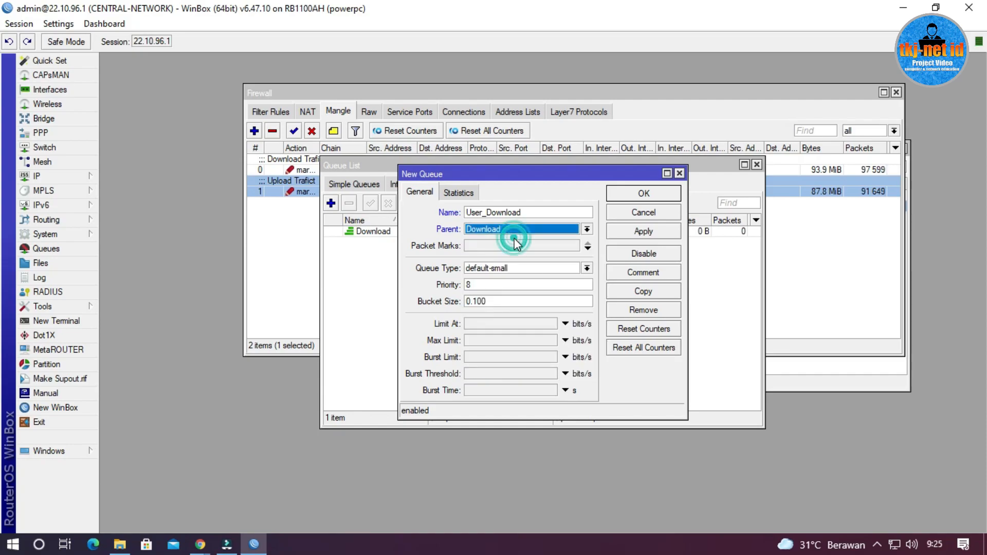
left_click_drag(493, 174, 638, 180)
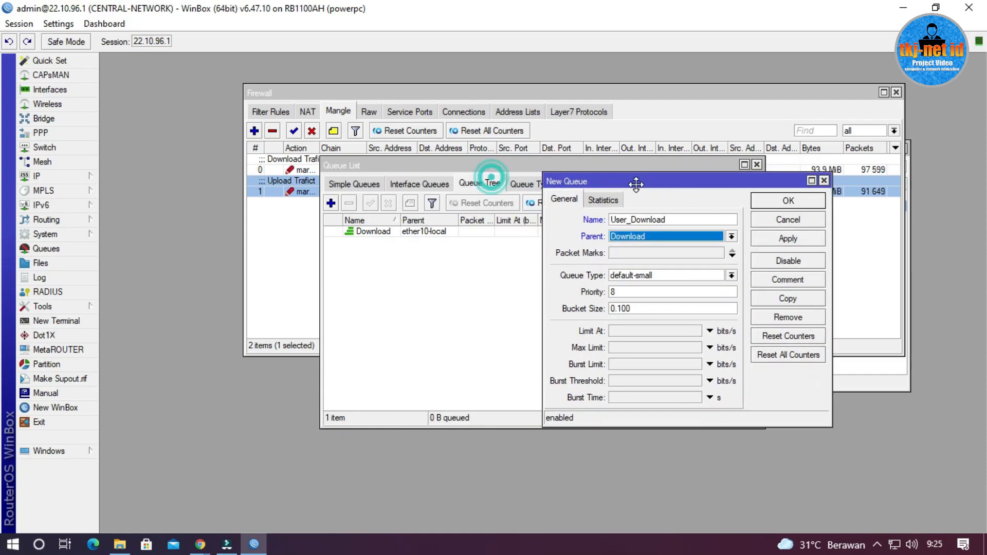
left_click(373, 233)
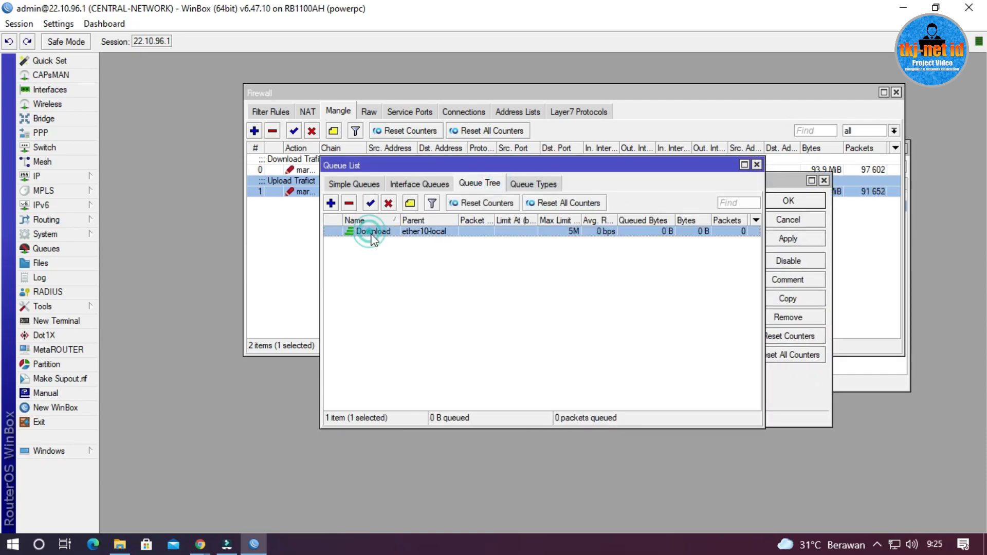
left_click(787, 408)
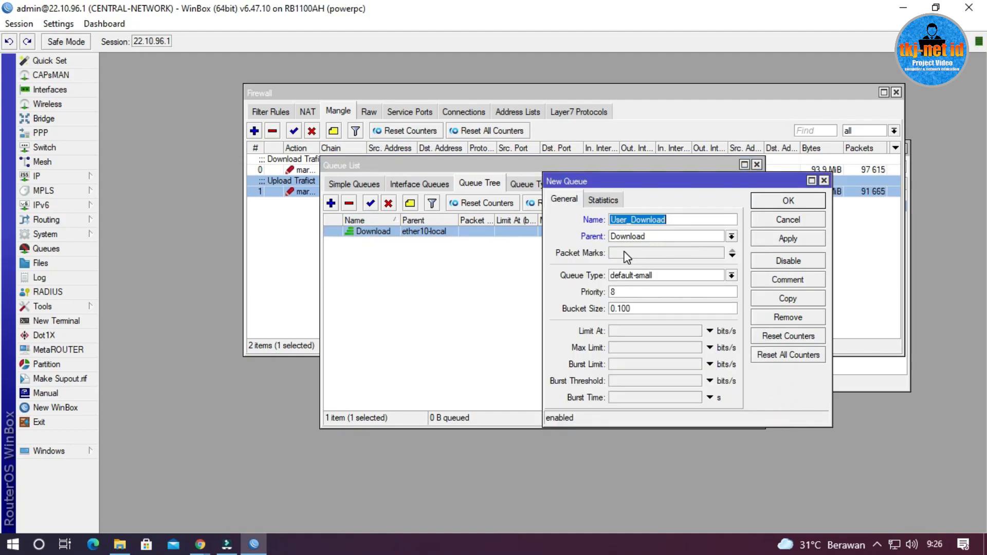
- Assign packet mark Int_Download and queue type Download to User_Download, and check that type in the queue types list
left_click(709, 252)
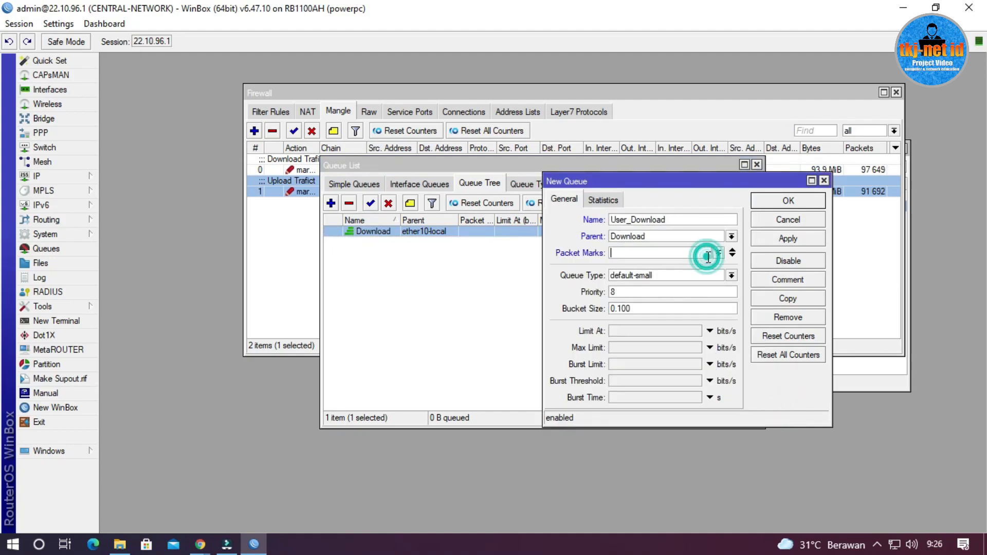
left_click(718, 253)
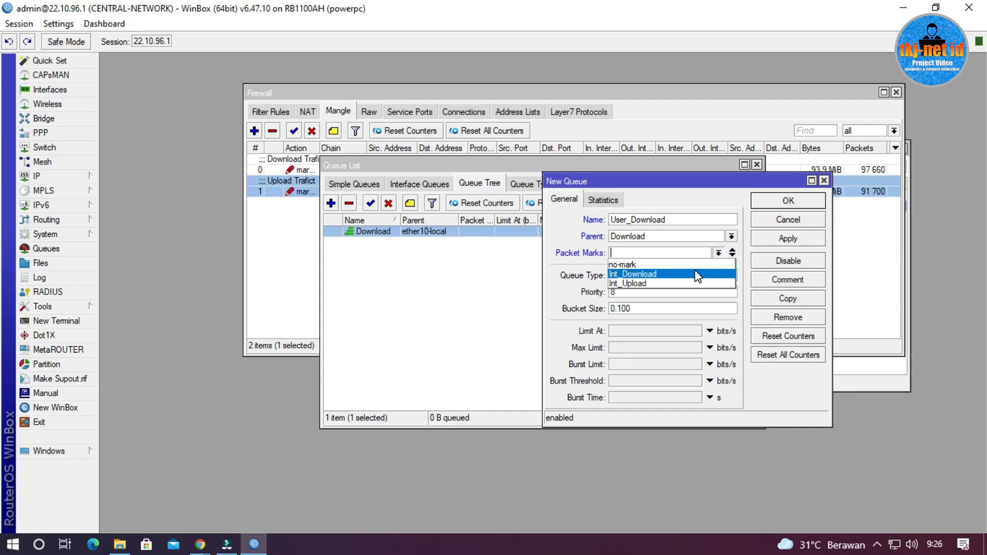
left_click(664, 273)
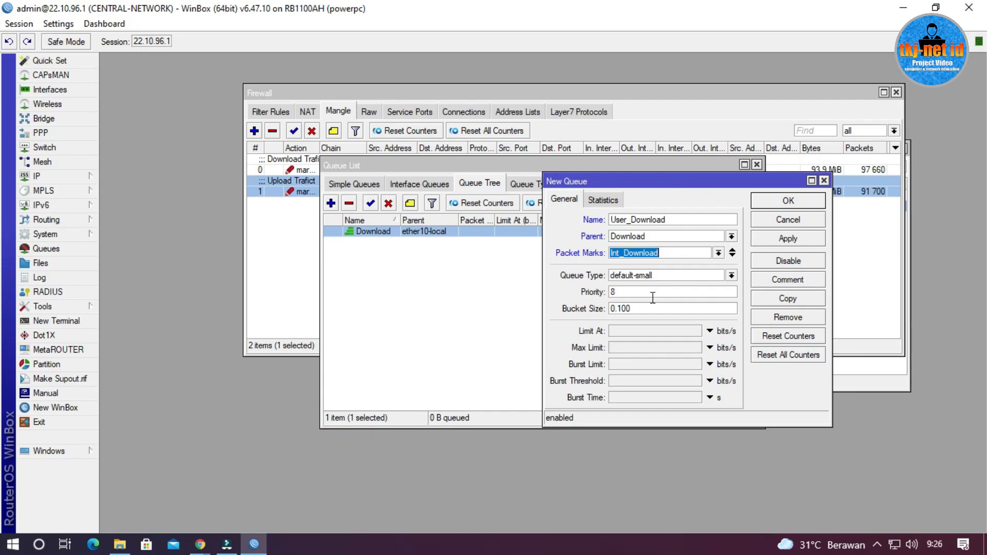
left_click(679, 190)
left_click(731, 275)
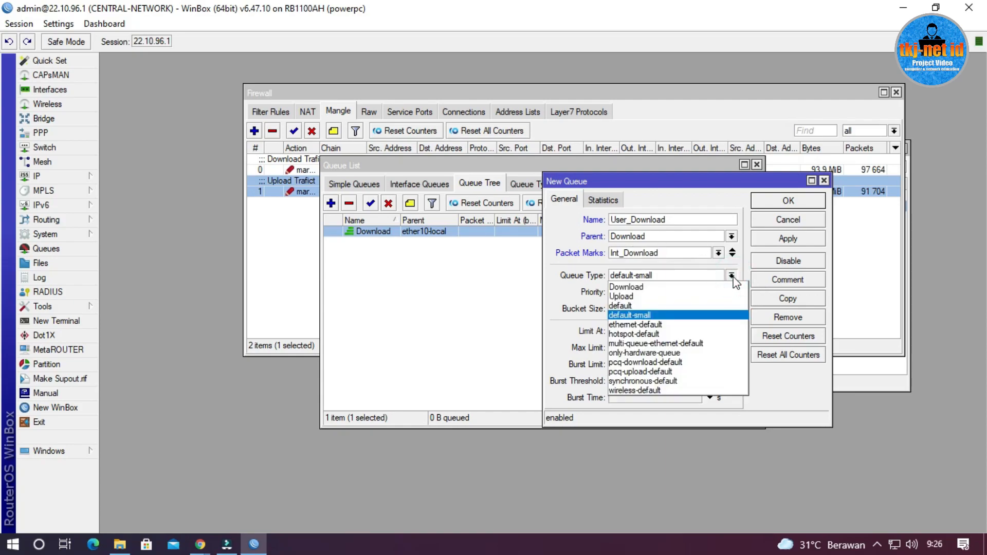
left_click(659, 288)
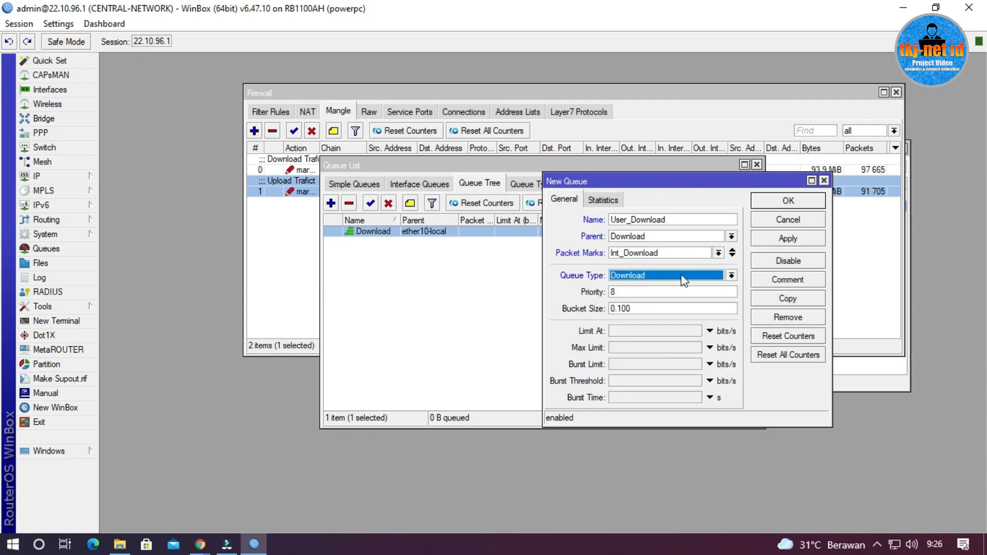
left_click_drag(666, 184, 296, 284)
left_click(532, 183)
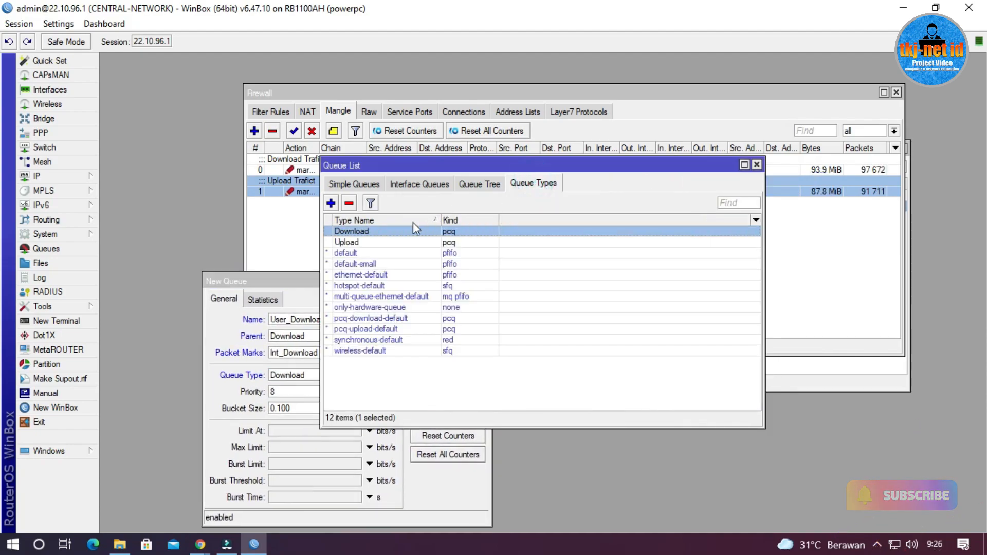
left_click(378, 242)
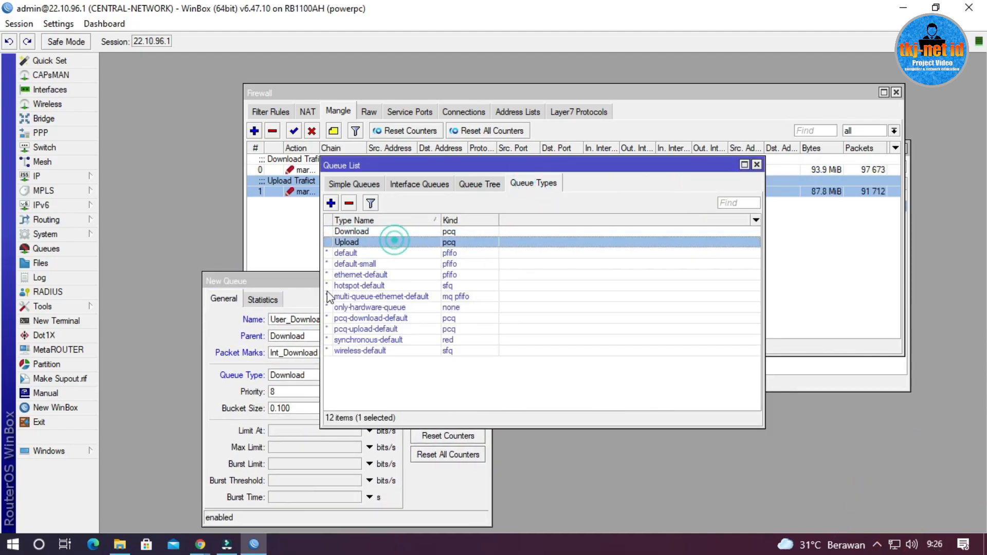
- Set User_Download's max limit to 5M and its limit at value to 1M, and save the queue
left_click(302, 280)
left_click_drag(303, 280, 579, 118)
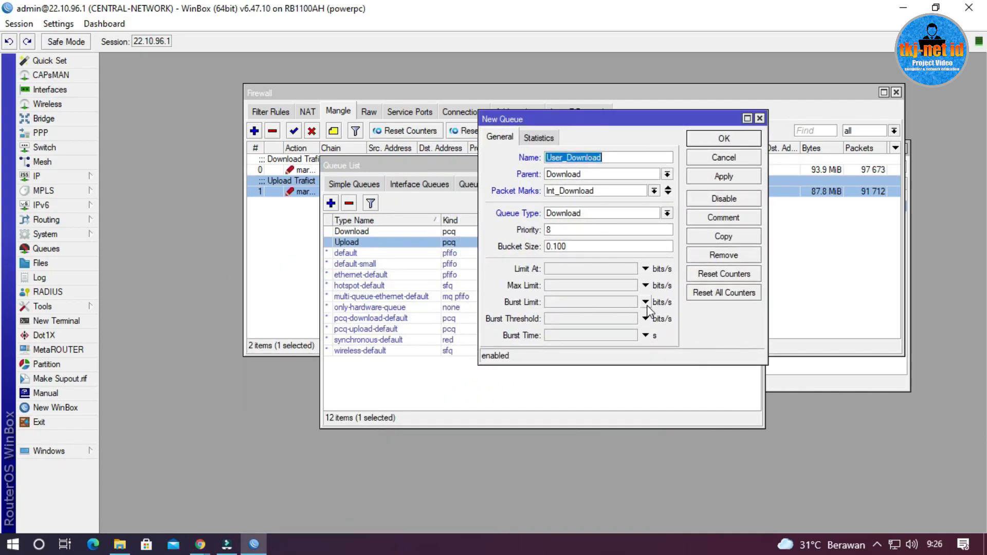
left_click(584, 288)
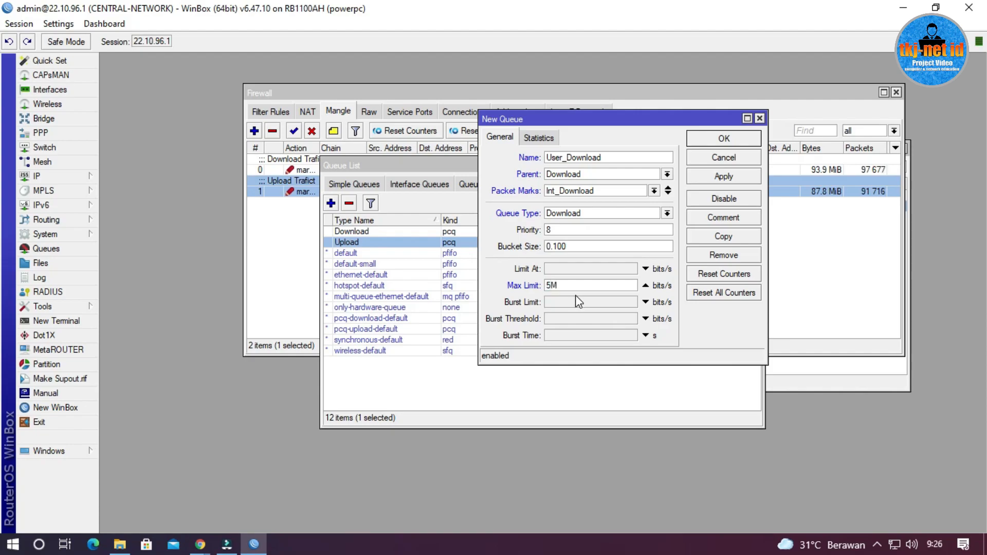
left_click(557, 268)
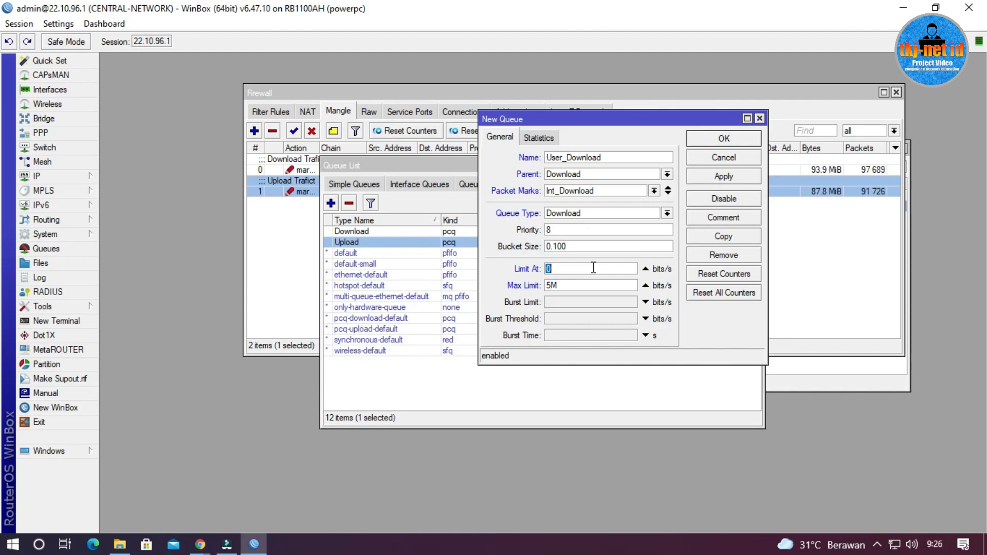
type("1M")
key("Tab")
double_click(581, 287)
left_click(450, 158)
left_click(482, 186)
left_click(593, 122)
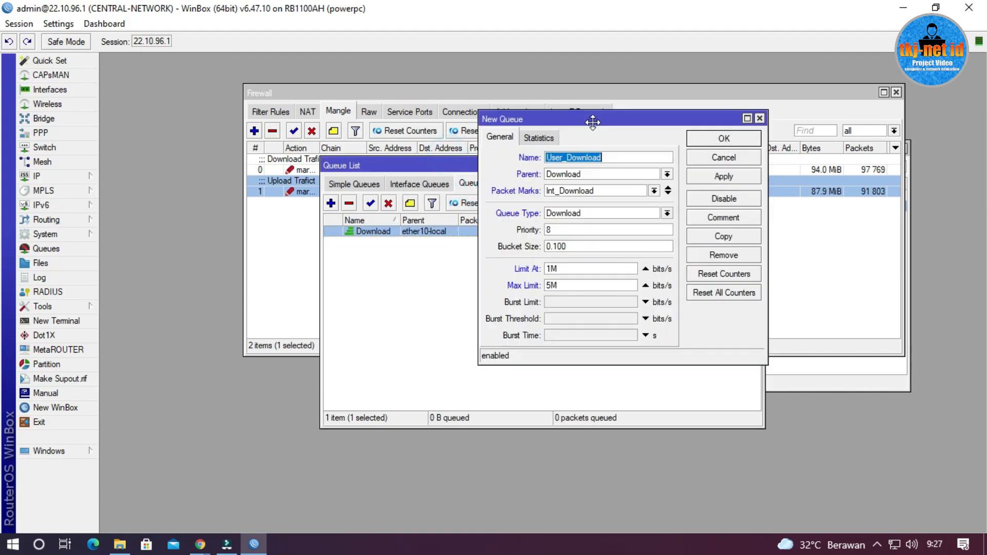
left_click(738, 144)
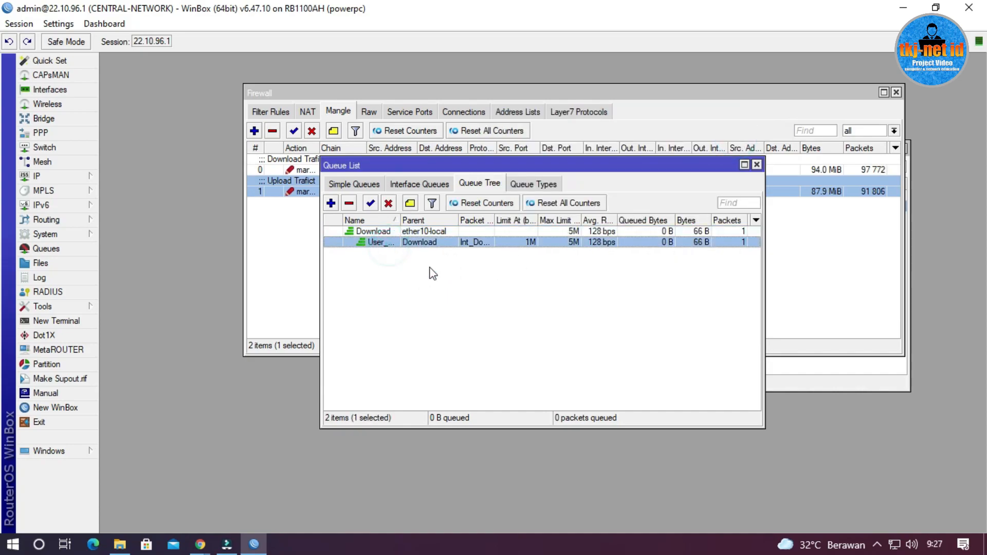
- Start a new queue tree entry named Upload with ether13-Internet as its parent
left_click(384, 233)
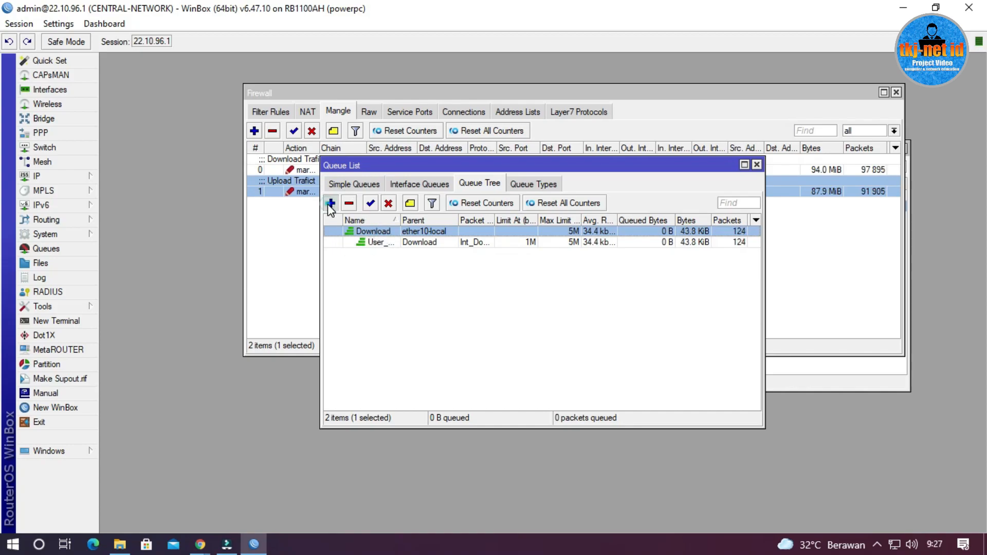
left_click(331, 204)
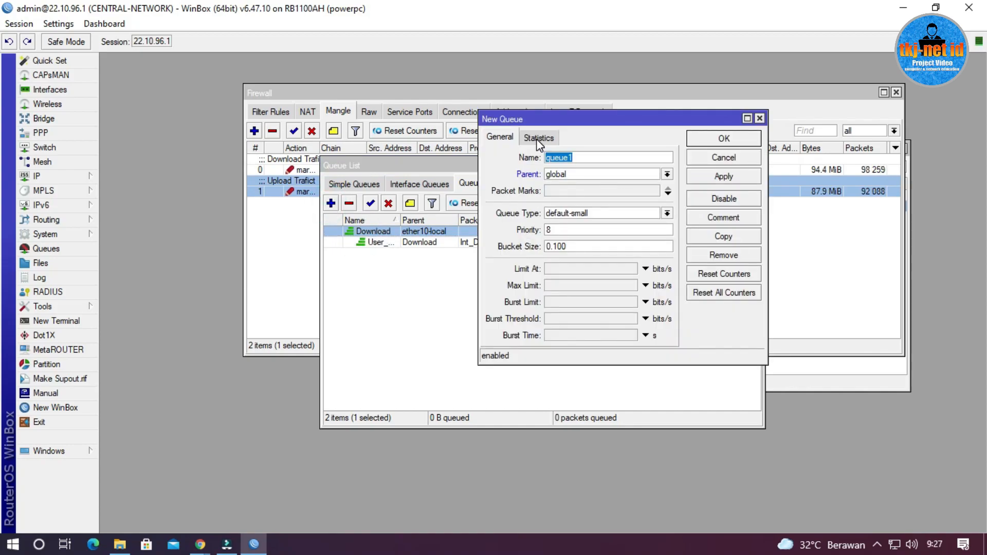
type("Upload")
left_click(629, 177)
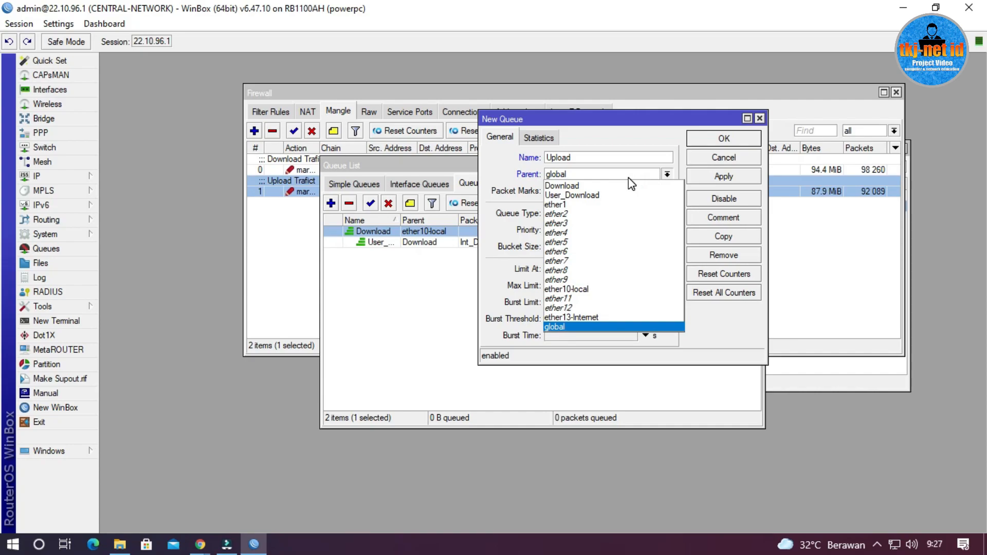
left_click(611, 317)
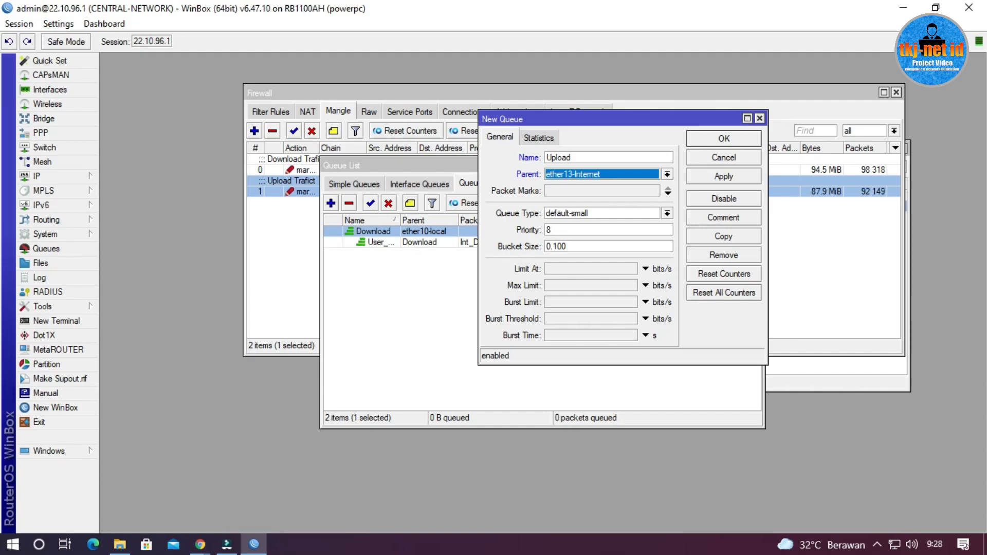
- Set the Upload queue's max limit to 5M, leave its limit at value empty, and save the queue
left_click(588, 286)
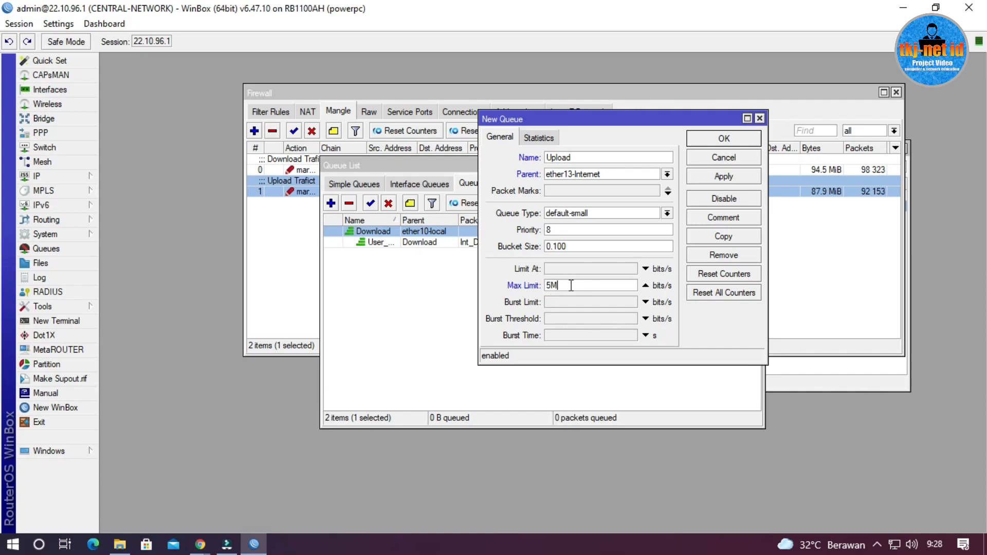
left_click_drag(568, 284, 552, 286)
left_click(560, 286)
left_click_drag(550, 288, 568, 288)
left_click(645, 268)
left_click(646, 268)
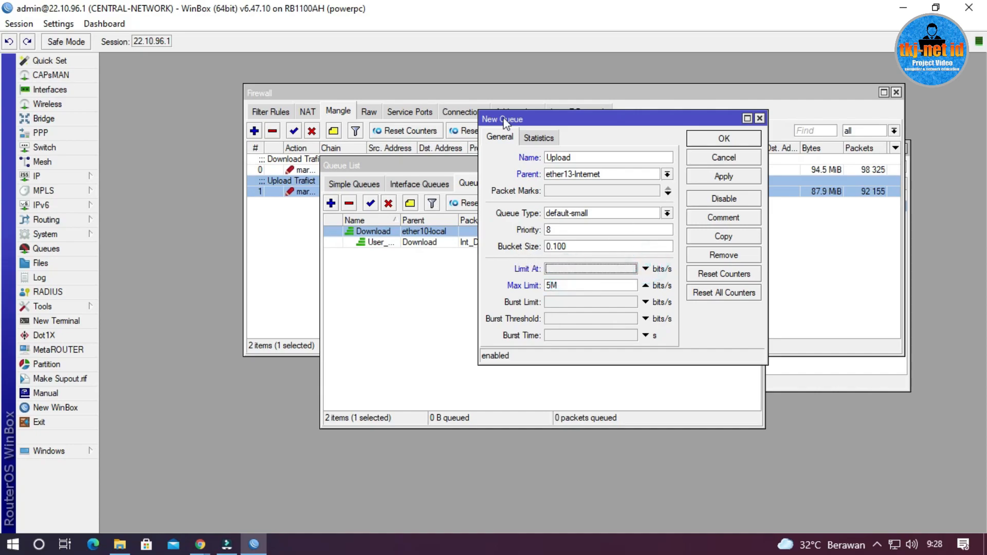
left_click(724, 140)
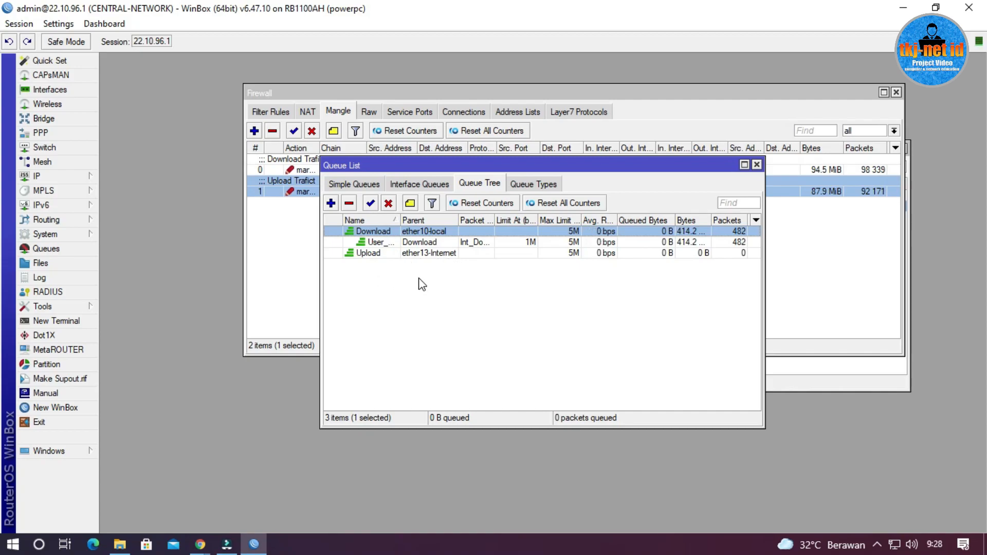
- Start a new queue tree entry named User_upload with the Upload queue as its parent
left_click(330, 203)
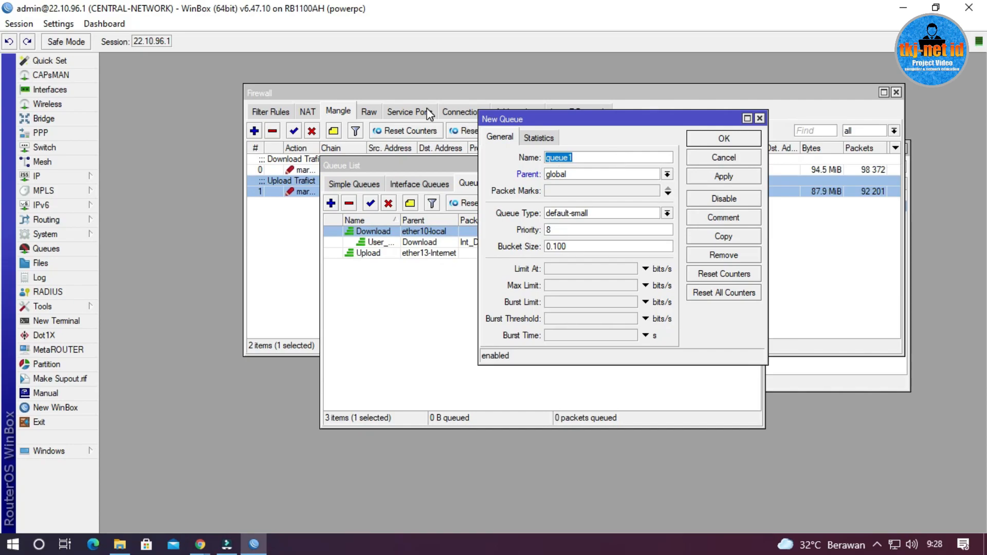
type("User_upload")
left_click(647, 175)
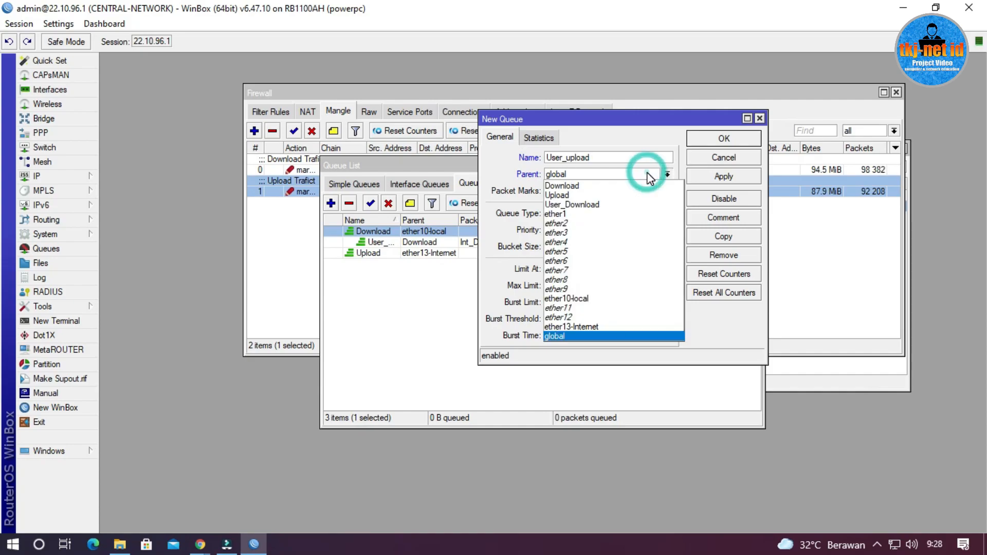
left_click(574, 197)
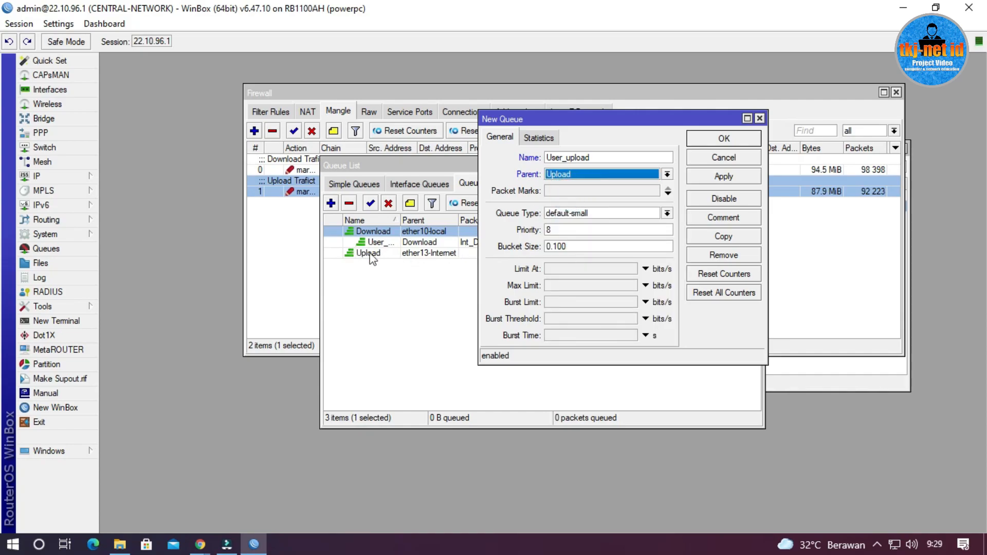
- Assign packet mark Int_Upload and queue type Upload to User_upload
left_click(593, 191)
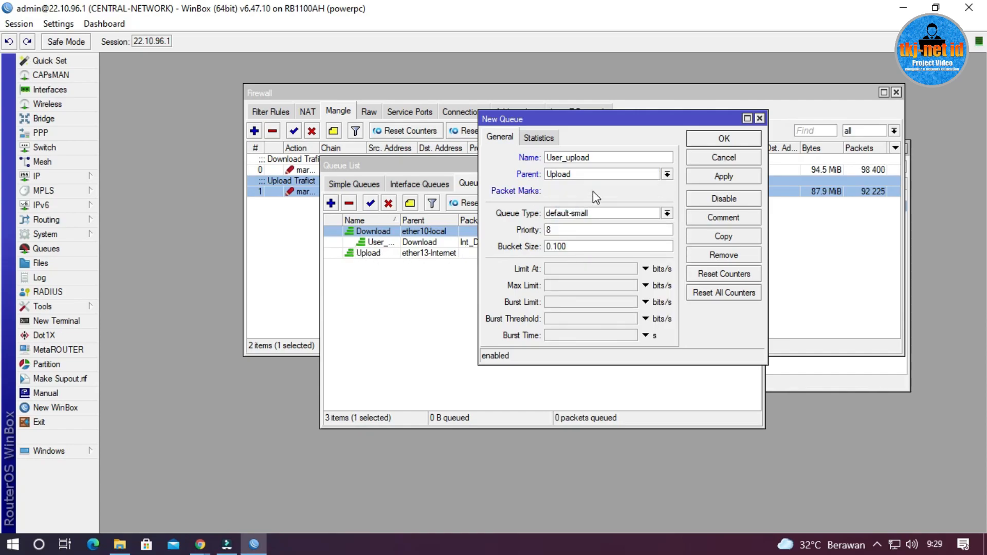
left_click(654, 190)
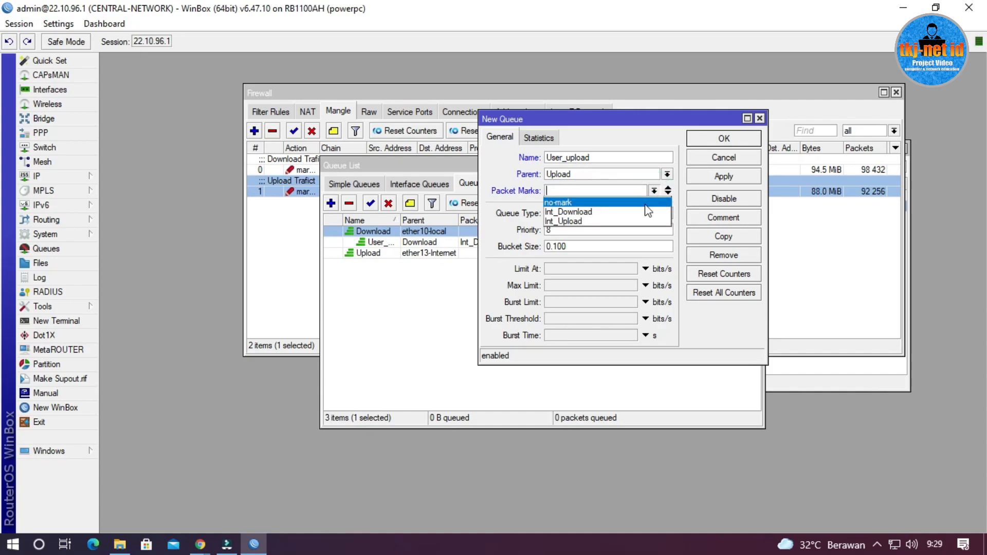
left_click(580, 221)
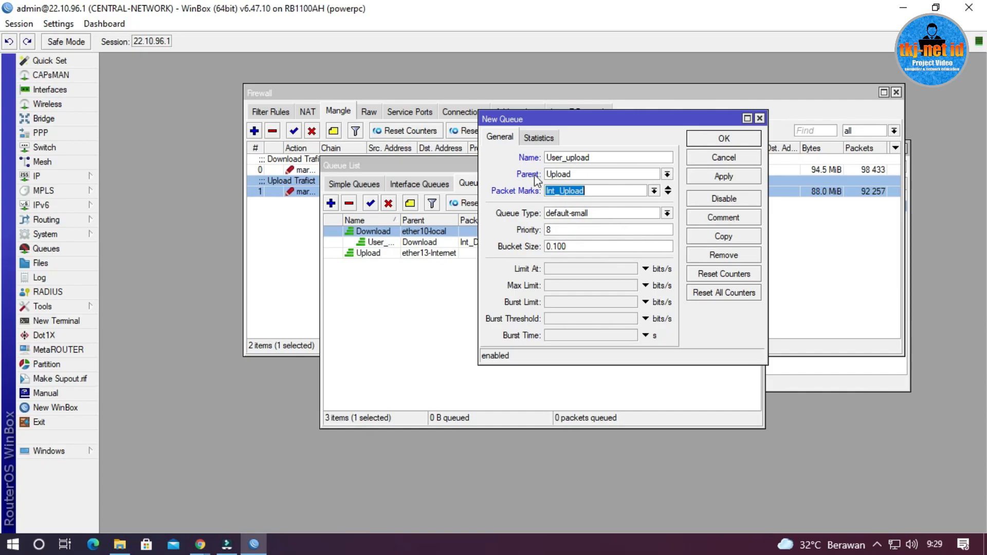
left_click(668, 216)
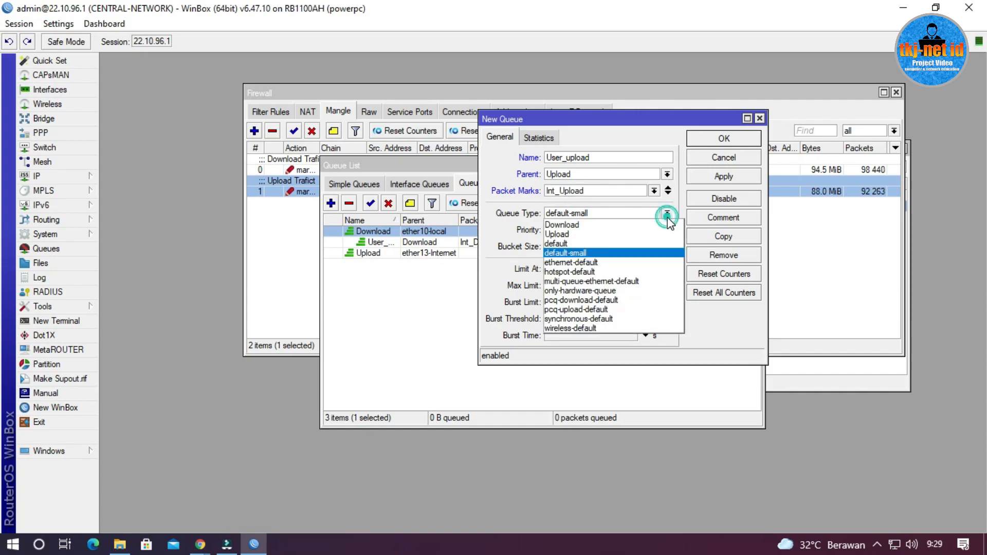
left_click(613, 235)
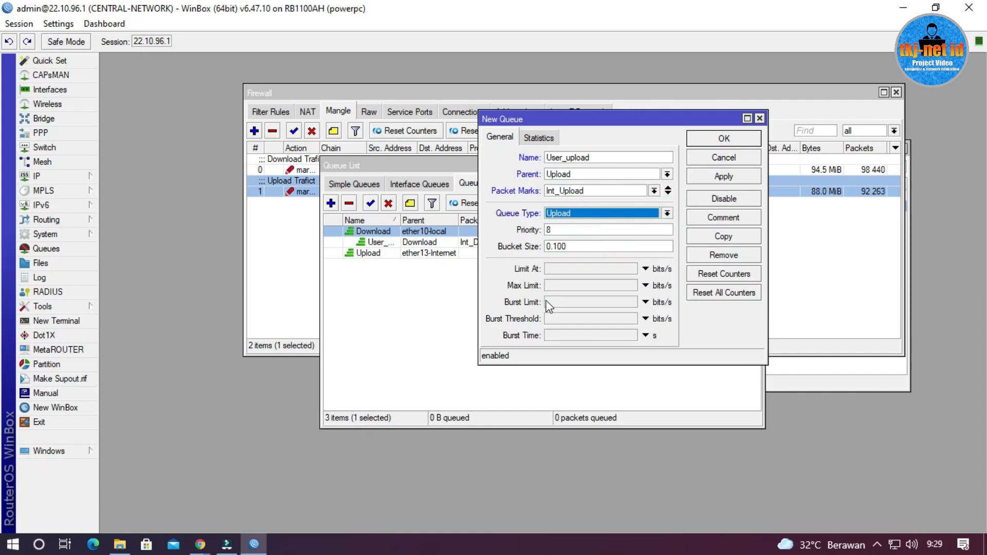
- Set User_upload's max limit to 5M and its limit at value to 1M, and save the queue
left_click_drag(594, 119, 565, 140)
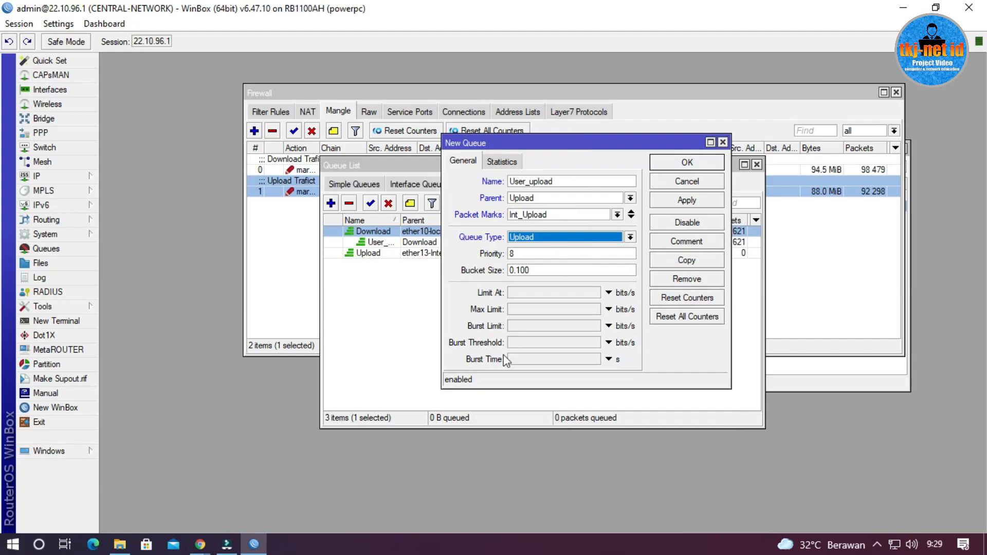
left_click(535, 313)
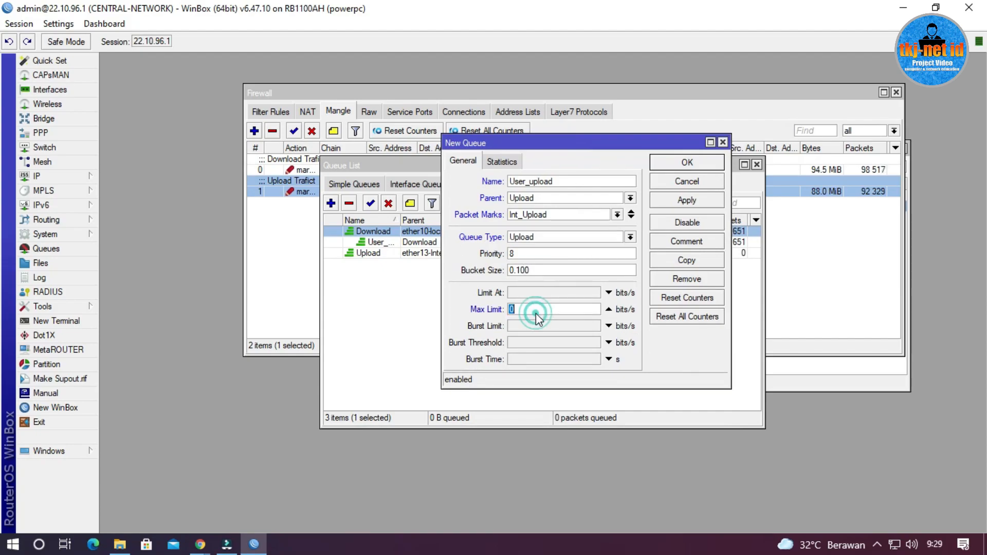
type("5M")
left_click(527, 291)
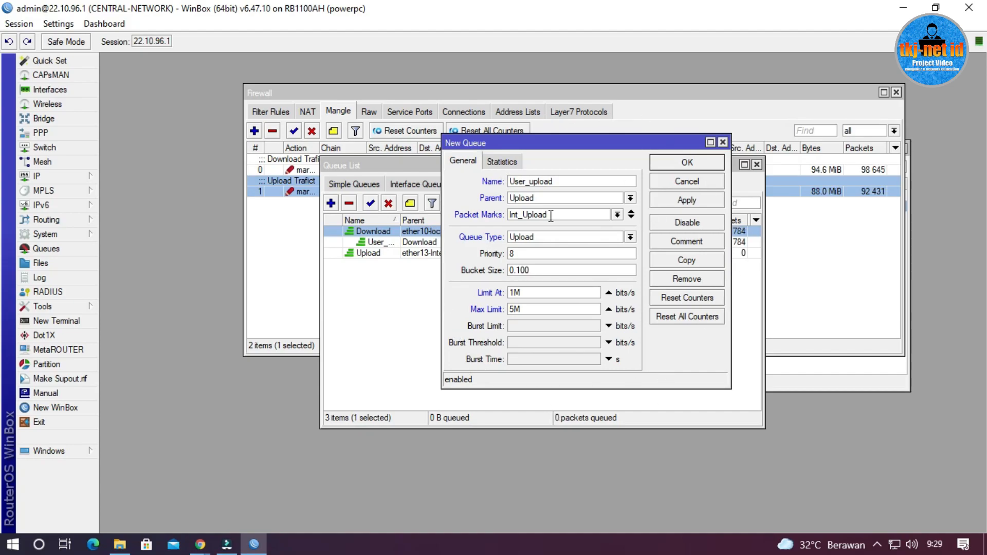
left_click(688, 162)
left_click(550, 263)
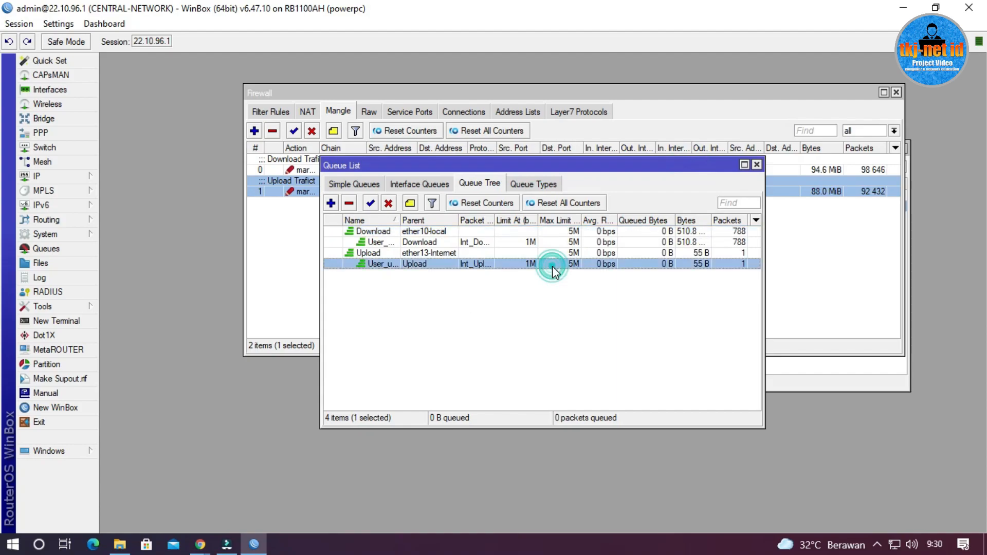
left_click(591, 253)
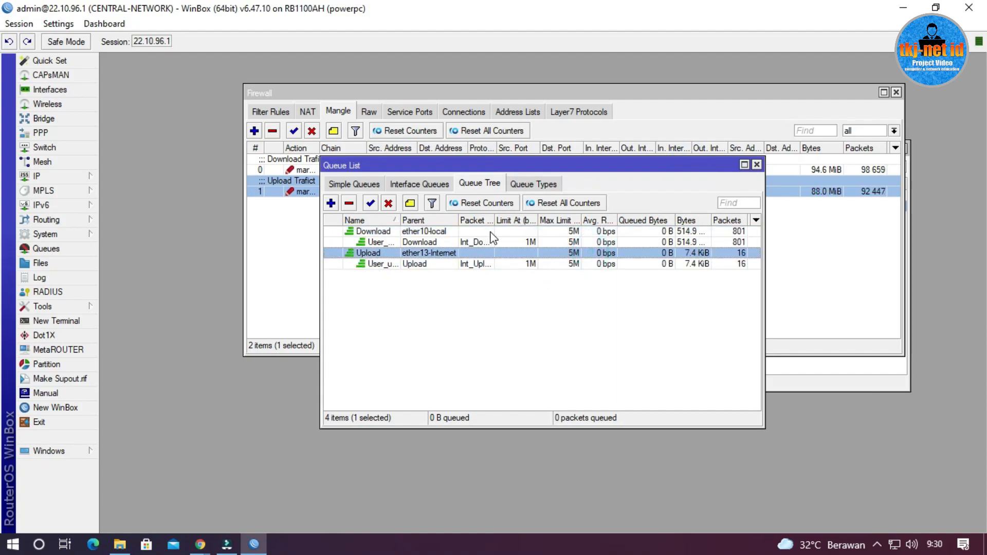
left_click(530, 242)
left_click(541, 264)
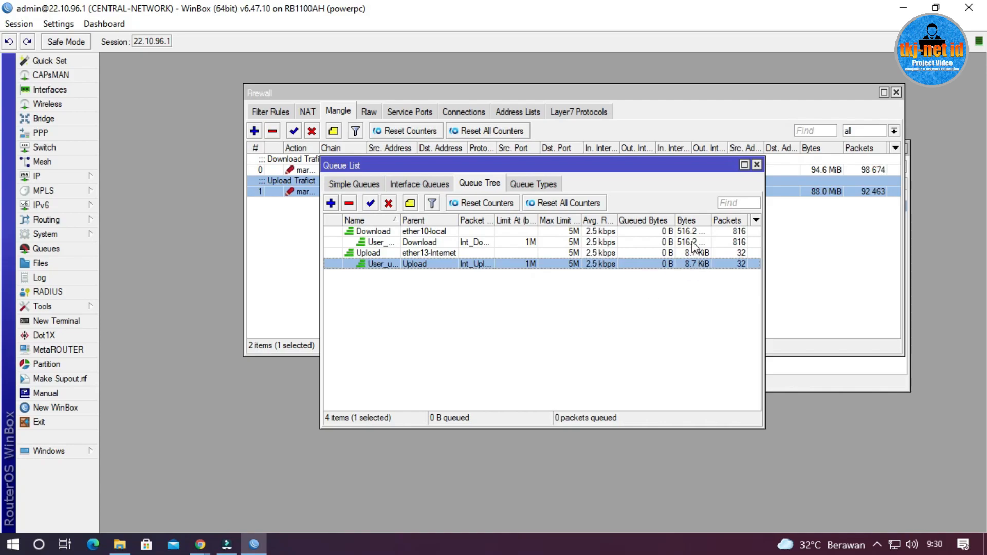
left_click(532, 311)
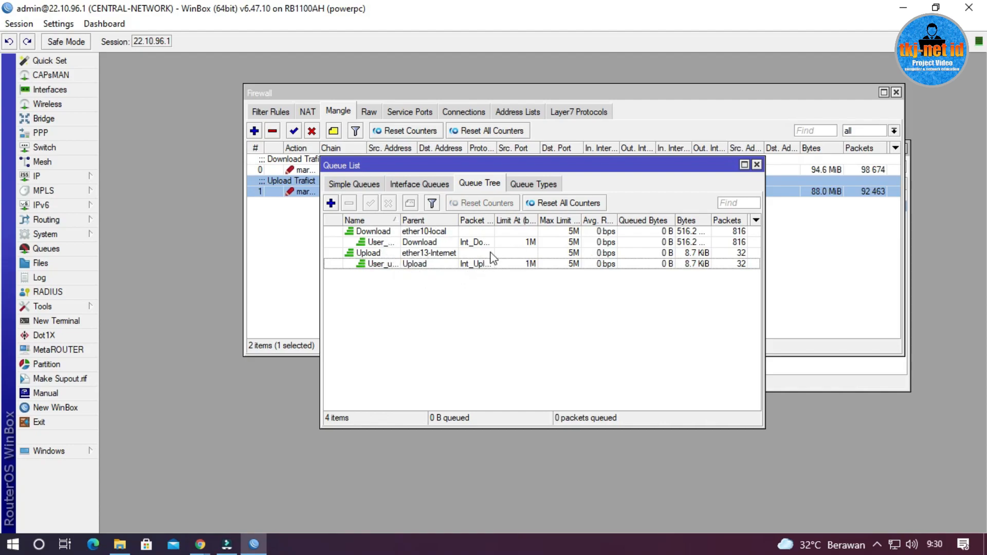
- Switch to the nPerf page in Chrome and restart the internet speed test
left_click(903, 7)
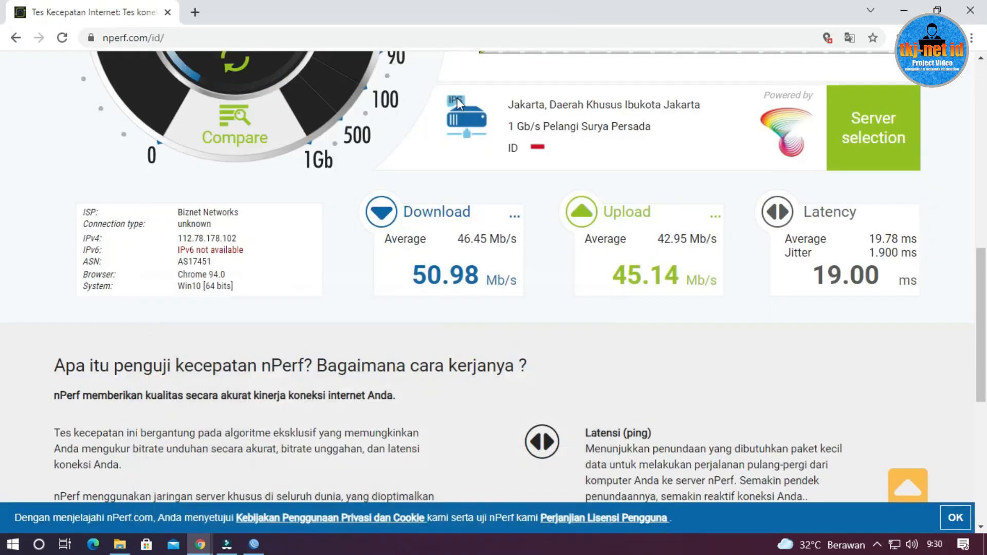
scroll(470, 285, "up", 6)
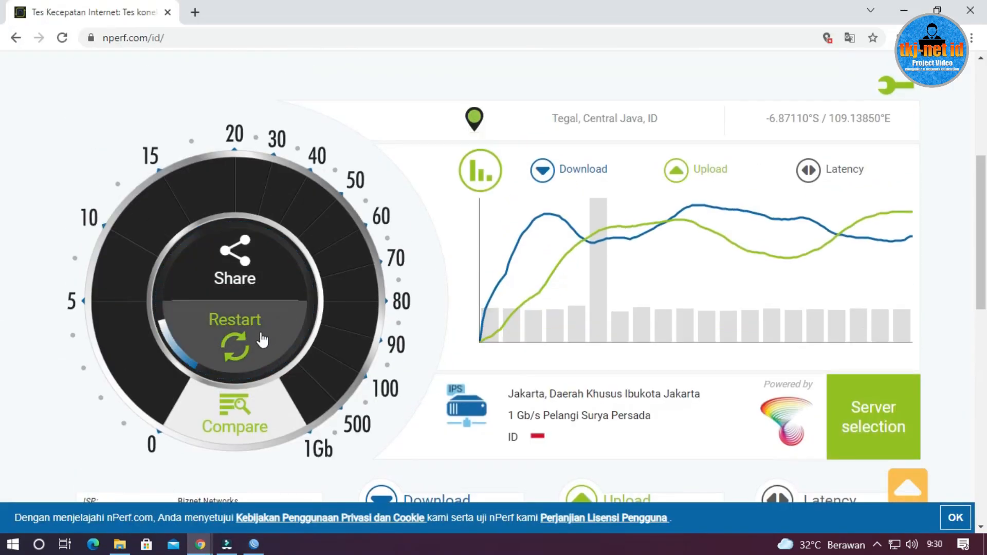
left_click(234, 329)
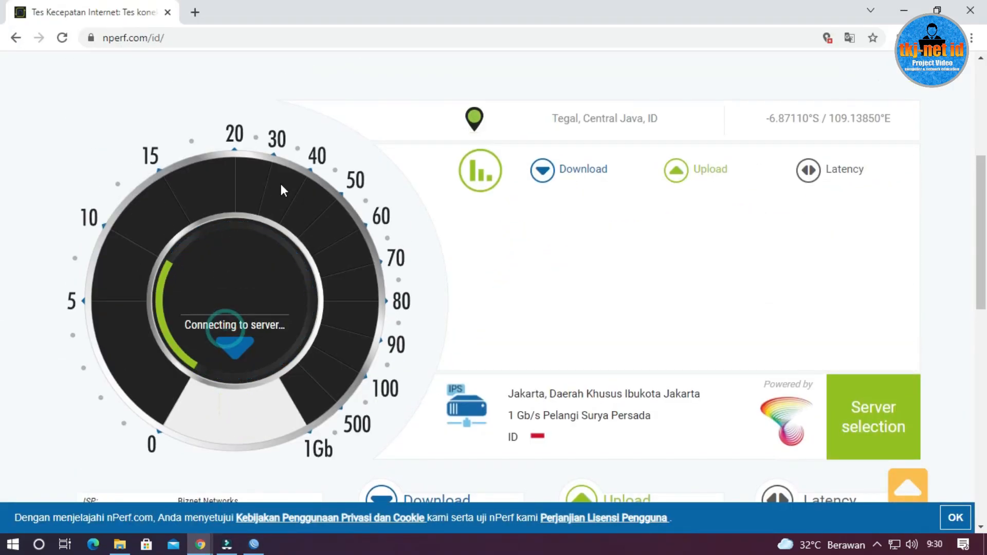
- Follow the running speed test and examine its download, upload and latency results against the queue limits
scroll(570, 293, "down", 3)
scroll(576, 291, "up", 1)
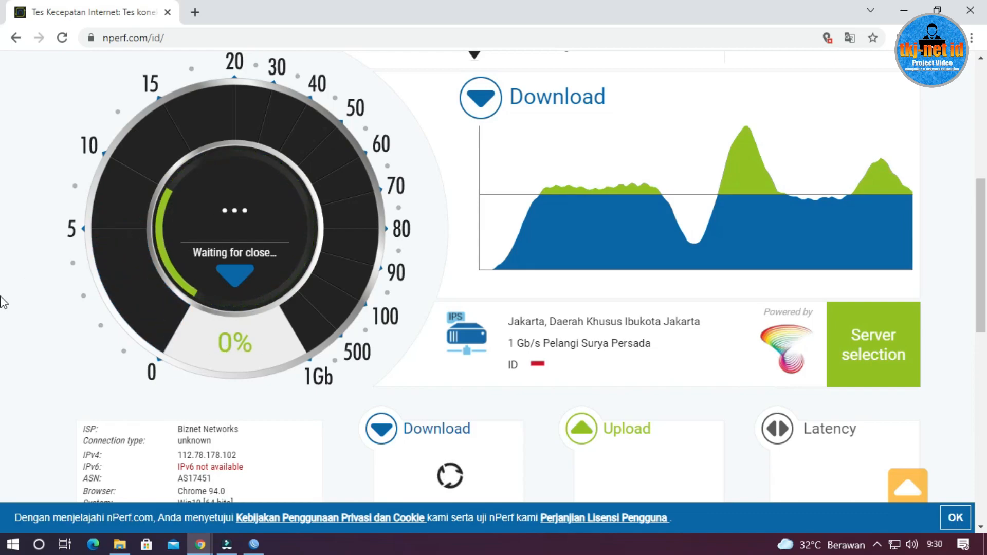
scroll(429, 295, "down", 4)
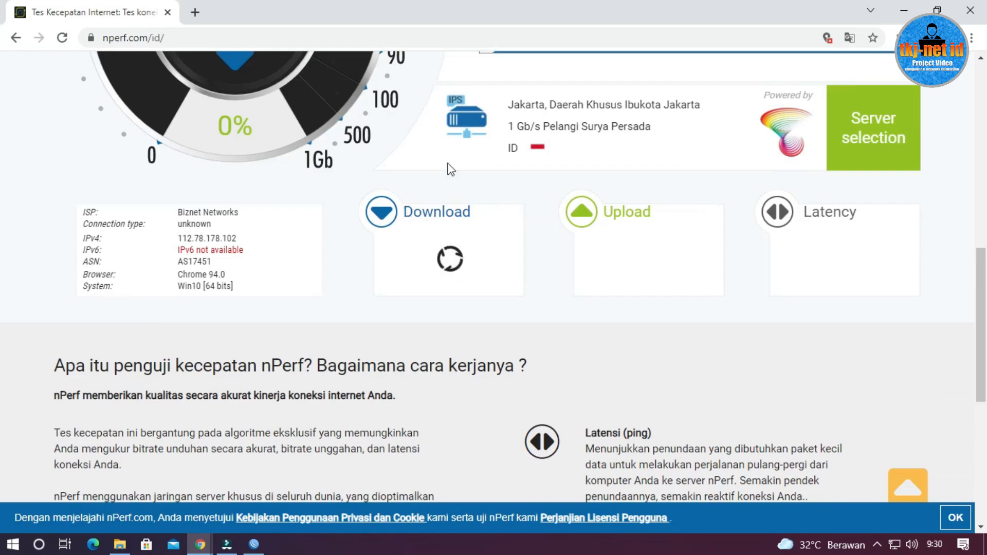
scroll(427, 241, "up", 4)
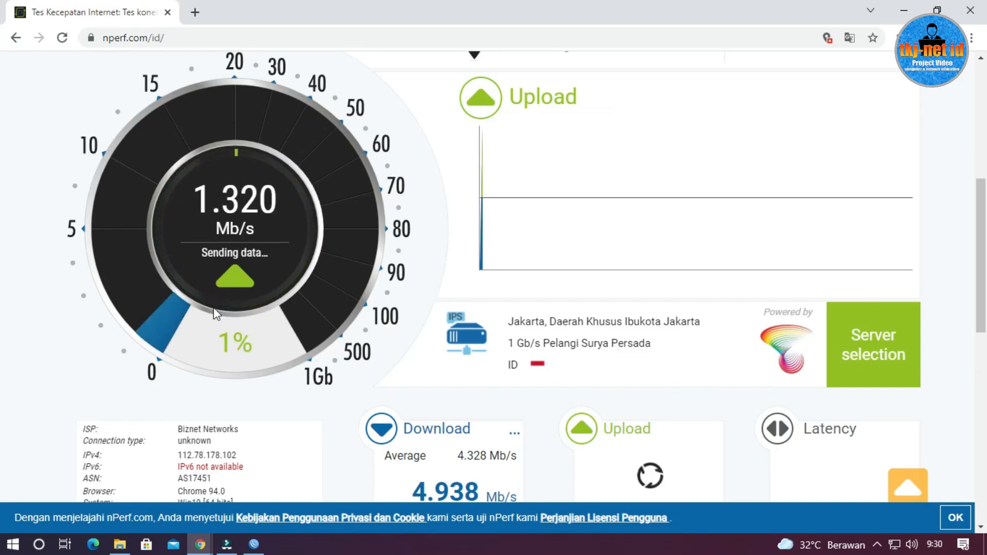
scroll(329, 306, "down", 4)
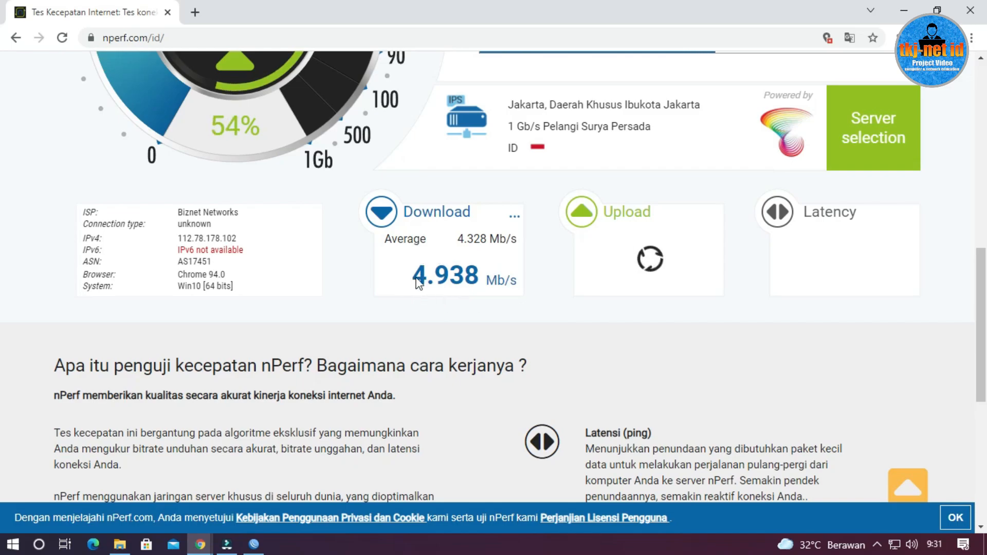
scroll(425, 298, "up", 3)
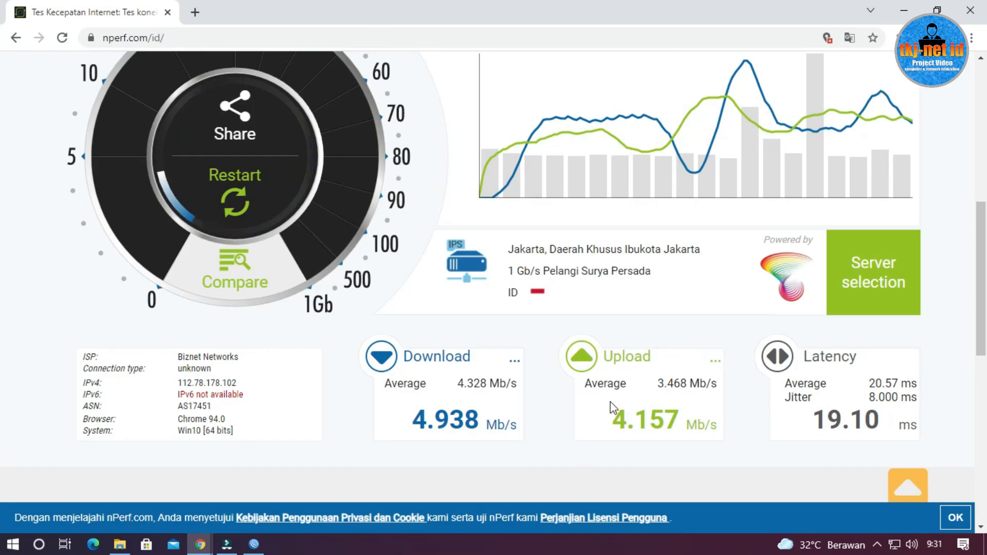
scroll(558, 437, "up", 5)
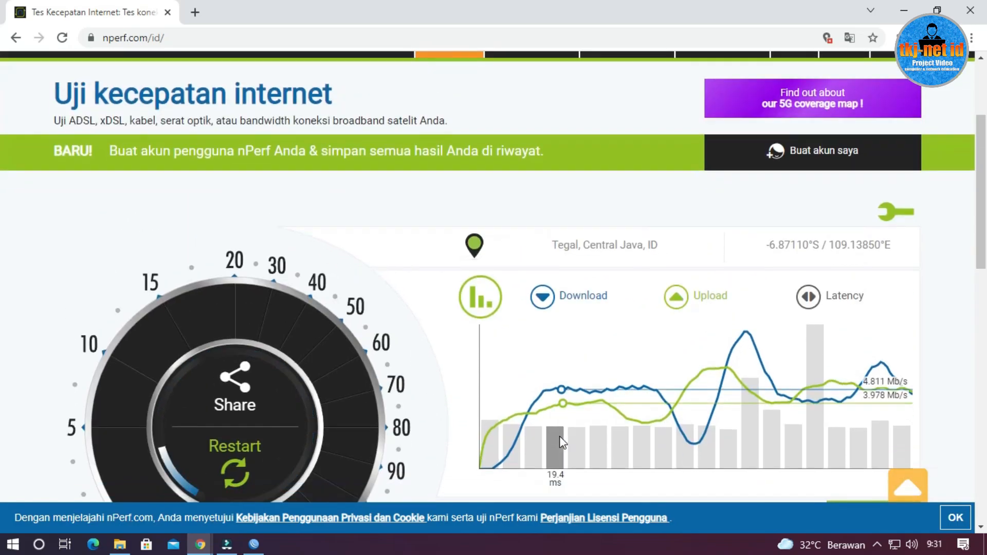
scroll(560, 436, "down", 12)
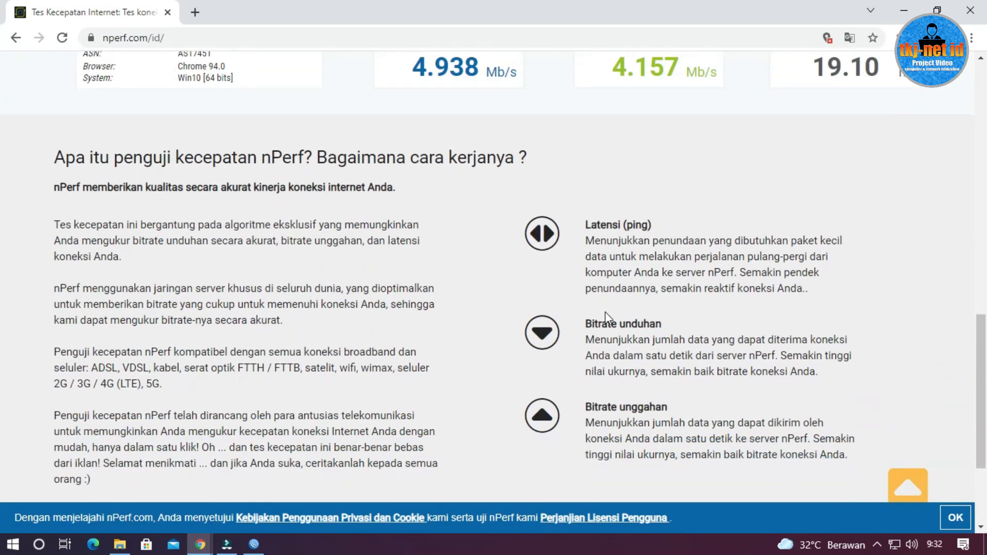
- Switch back to WinBox and move the Queue List window aside to uncover the firewall mangle rules
left_click(254, 545)
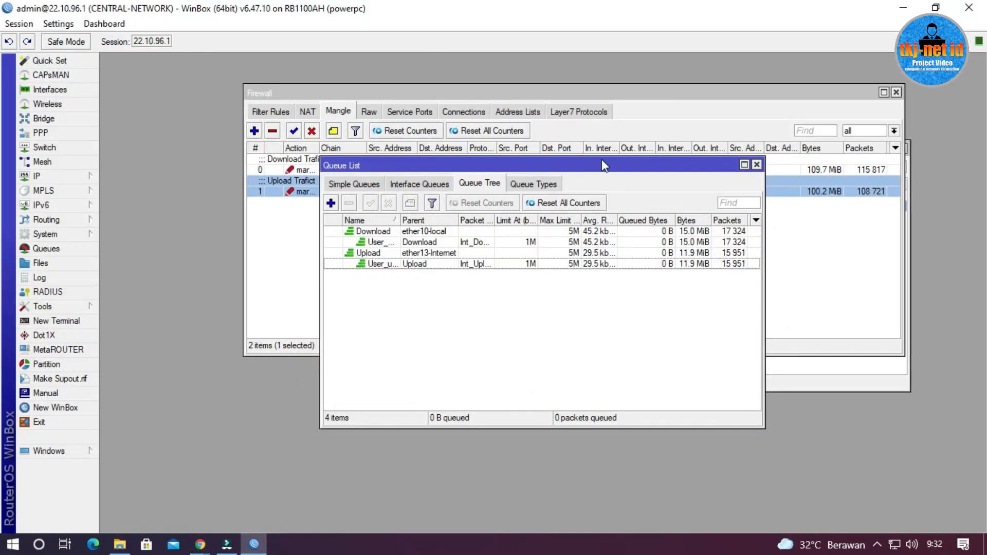
left_click_drag(604, 163, 708, 175)
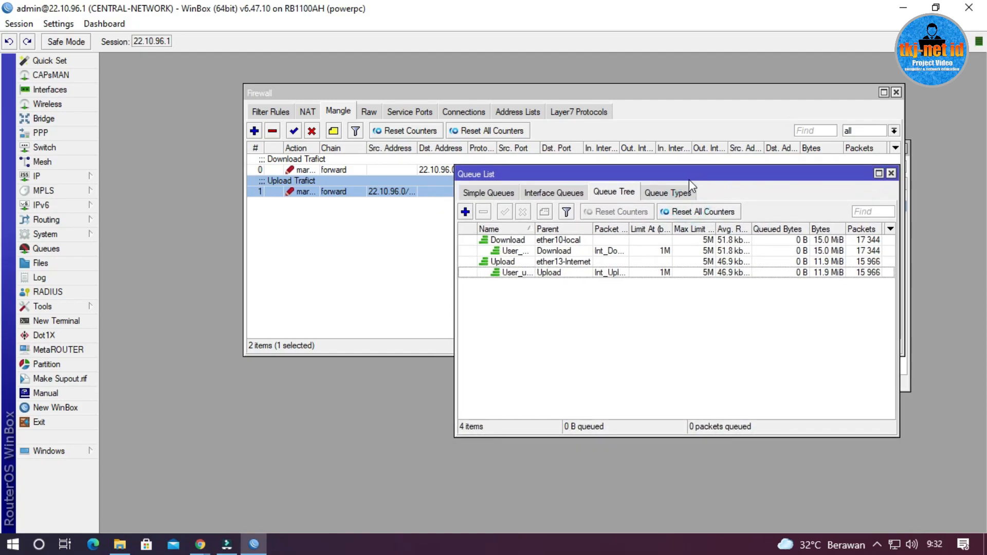